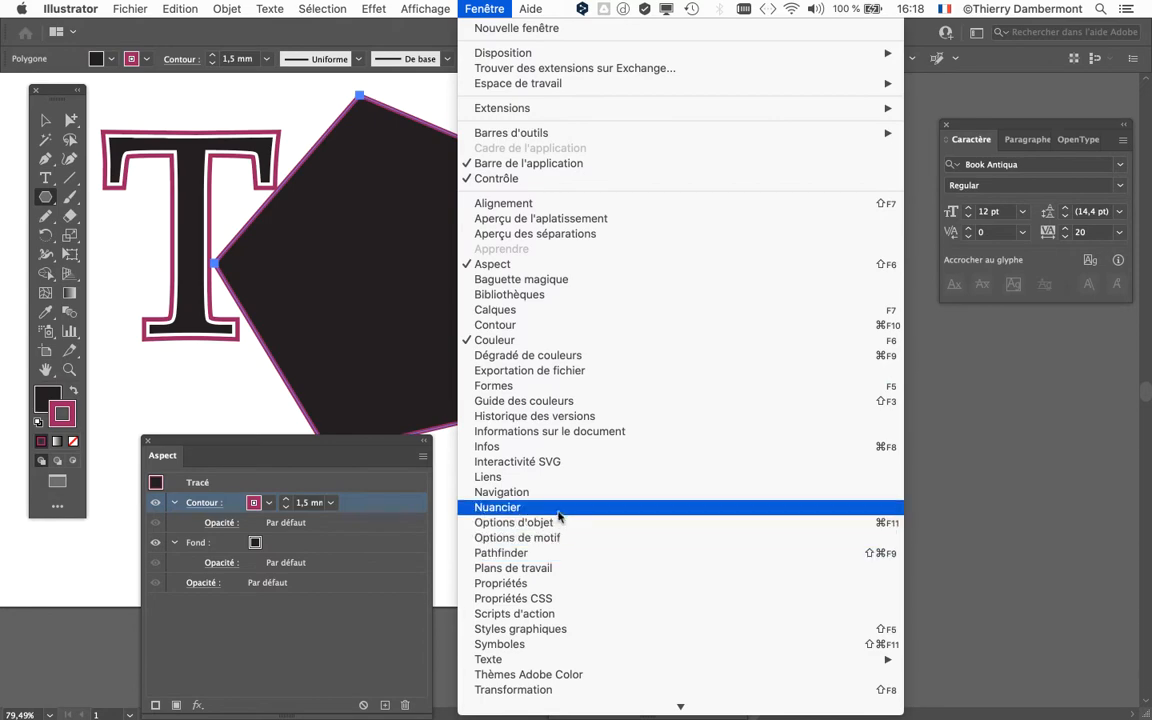
Display the swatches panel and apply a medium grey swatch to the pentagon's stroke.
click(505, 507)
drag(740, 117, 811, 94)
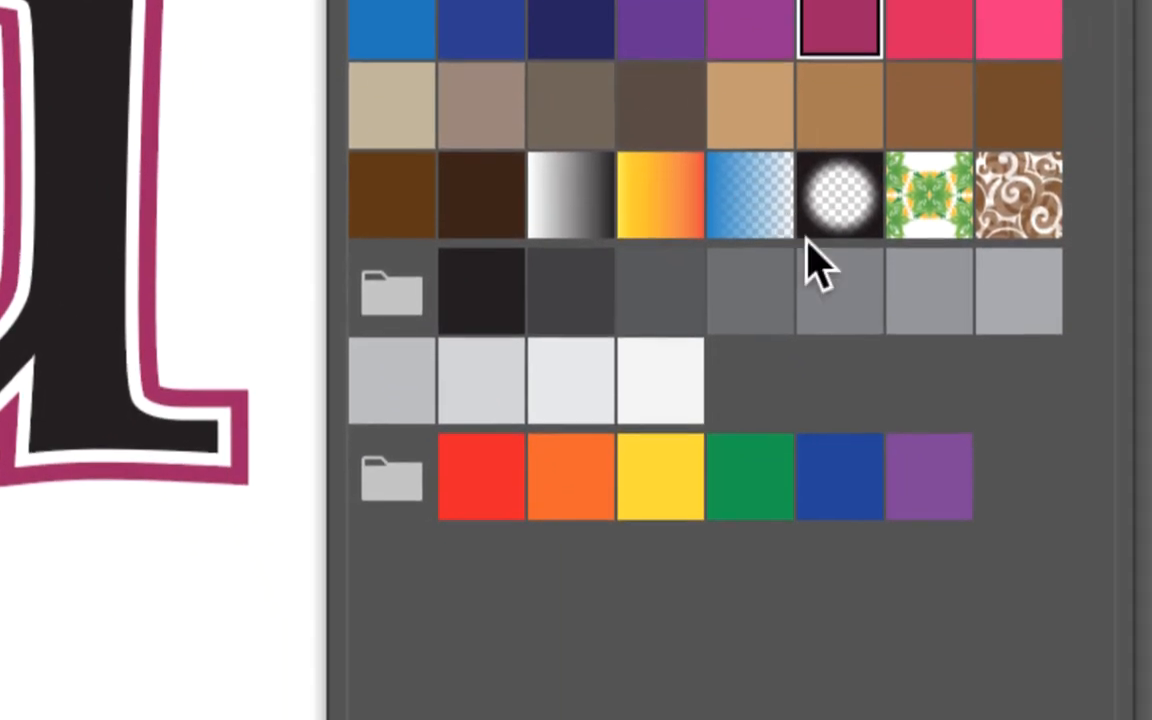
click(815, 285)
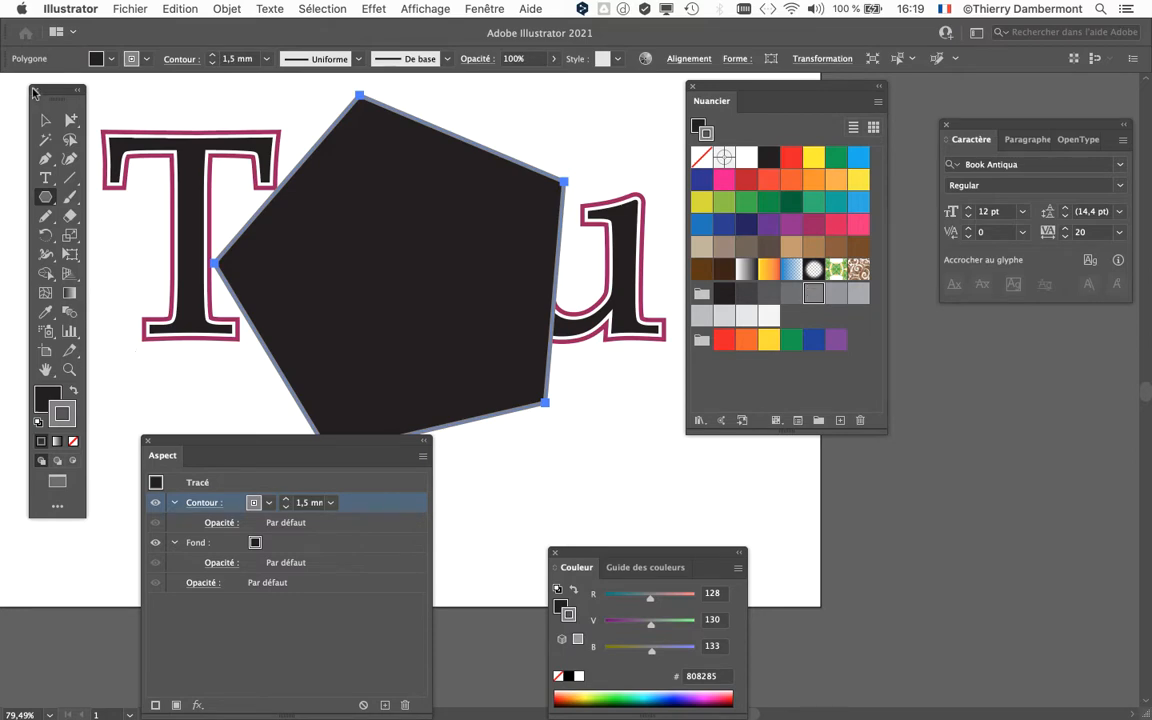
Swap the pentagon's fill and stroke colours to make it grey, and set its stroke to none.
drag(34, 93, 61, 100)
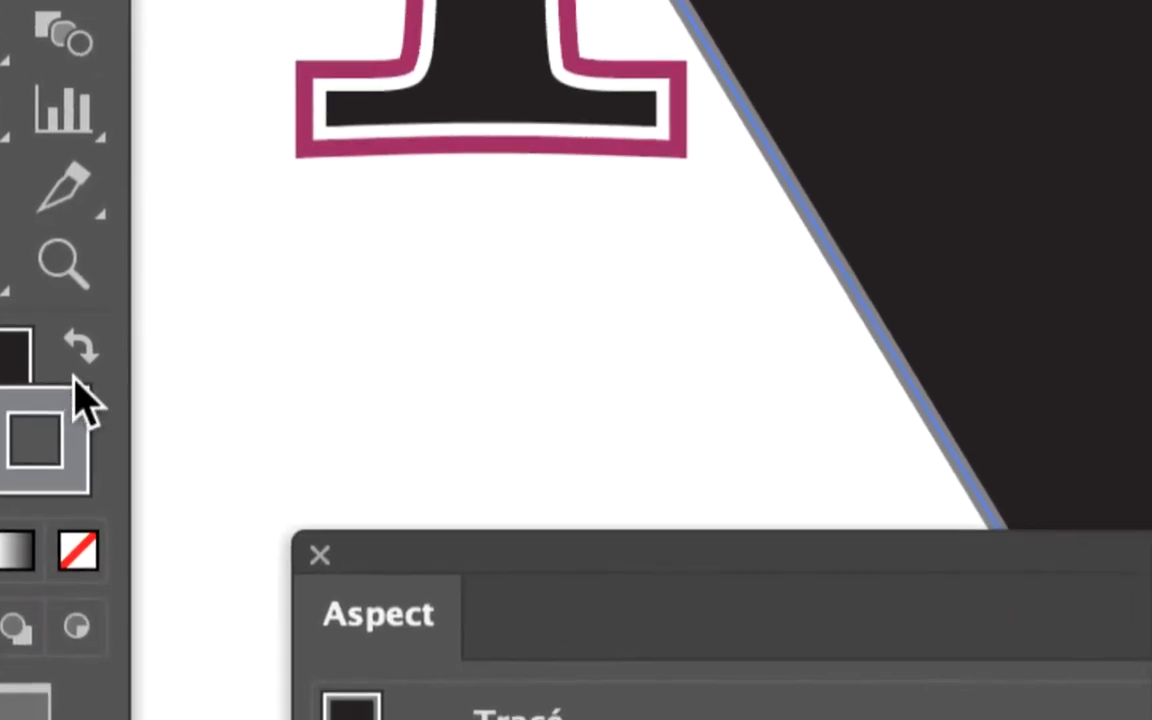
click(87, 389)
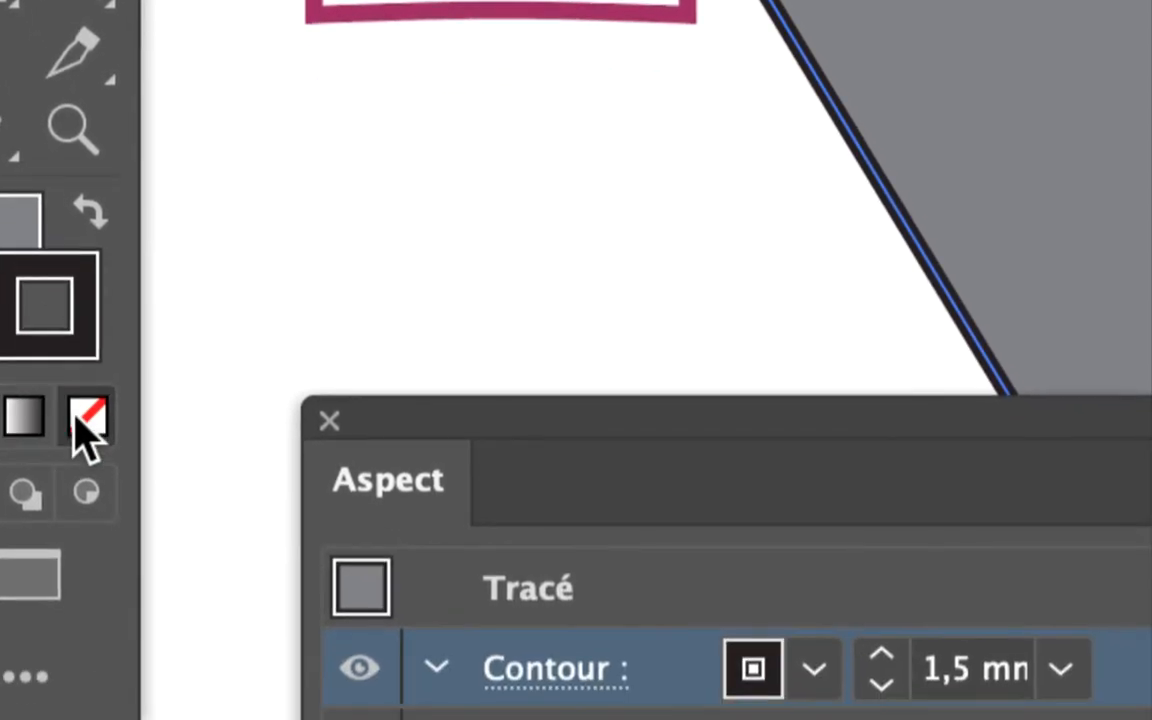
click(70, 574)
click(12, 380)
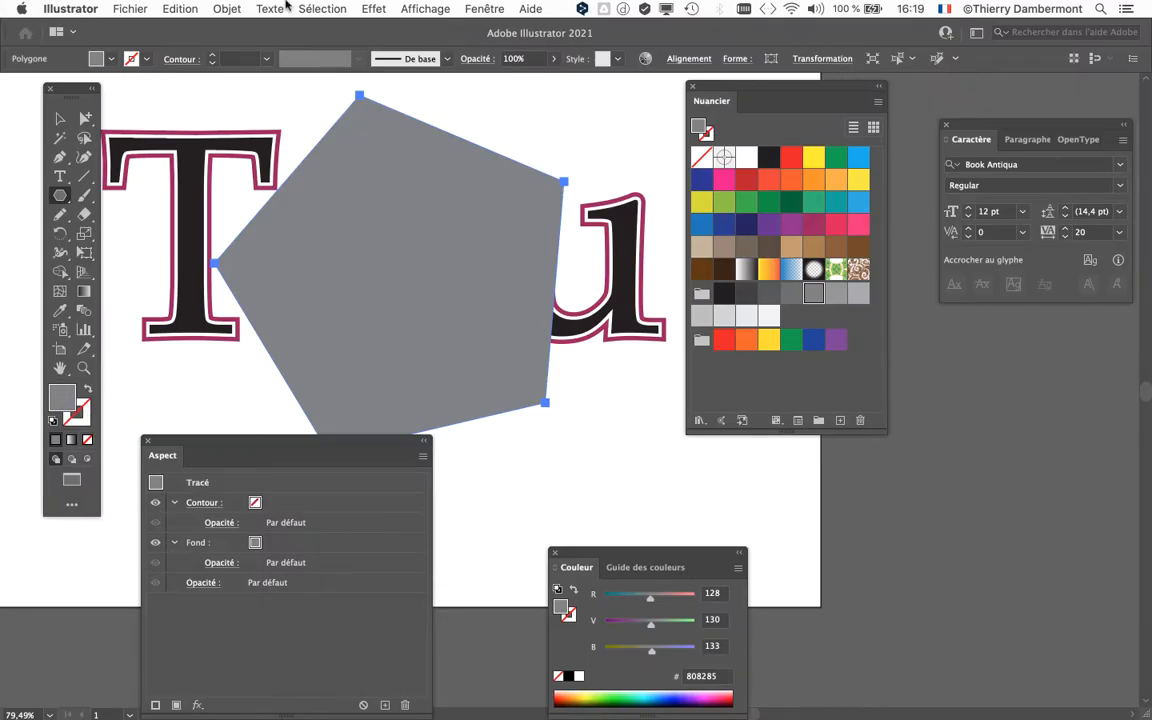
Send the grey pentagon to the back behind the "Tatu" text and move the swatches panel off the artboard.
click(285, 7)
mouse_move(227, 8)
mouse_move(400, 43)
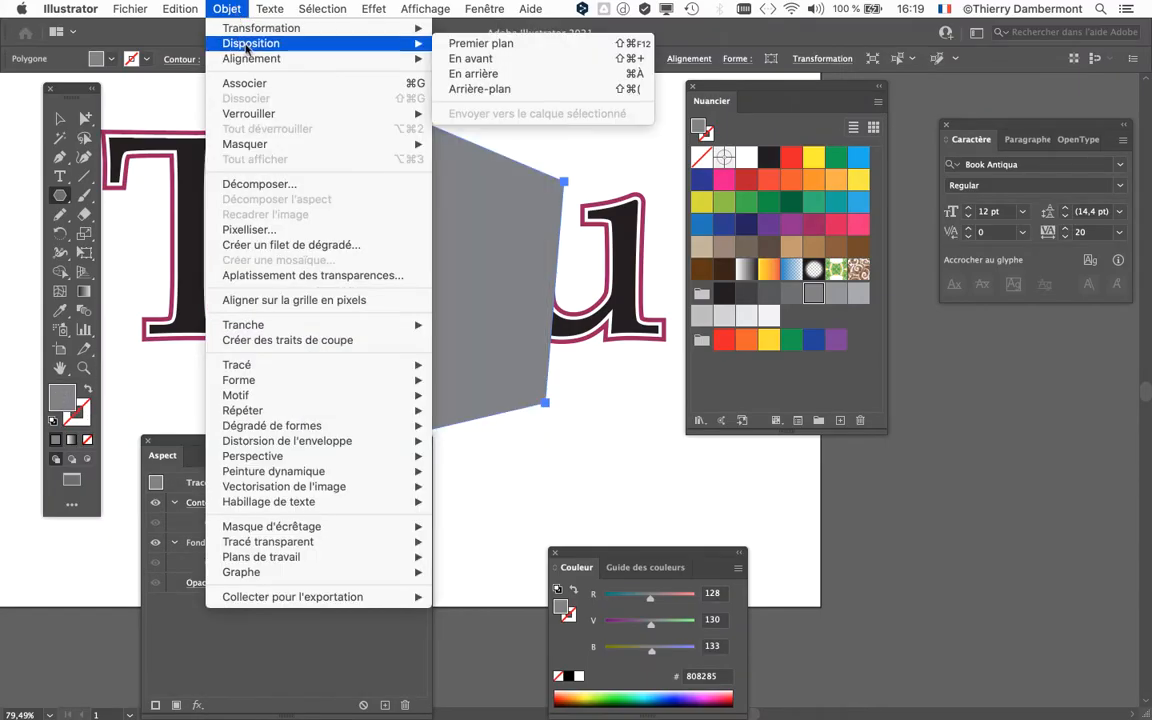
click(518, 90)
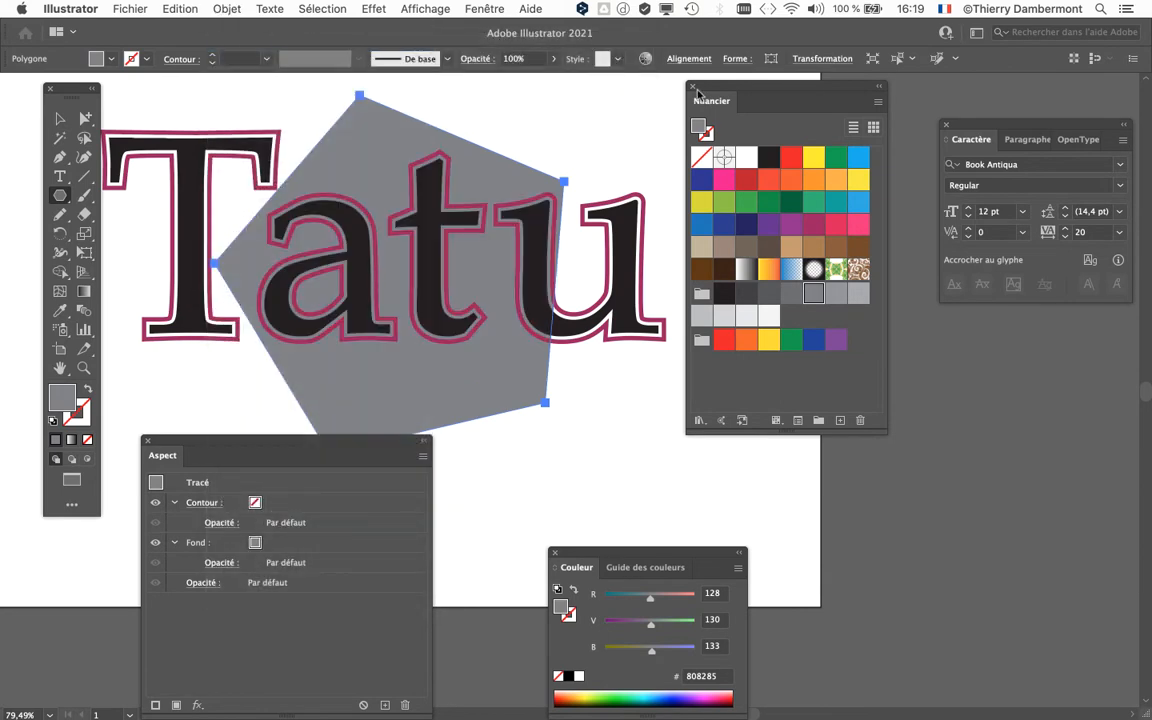
drag(716, 86, 893, 93)
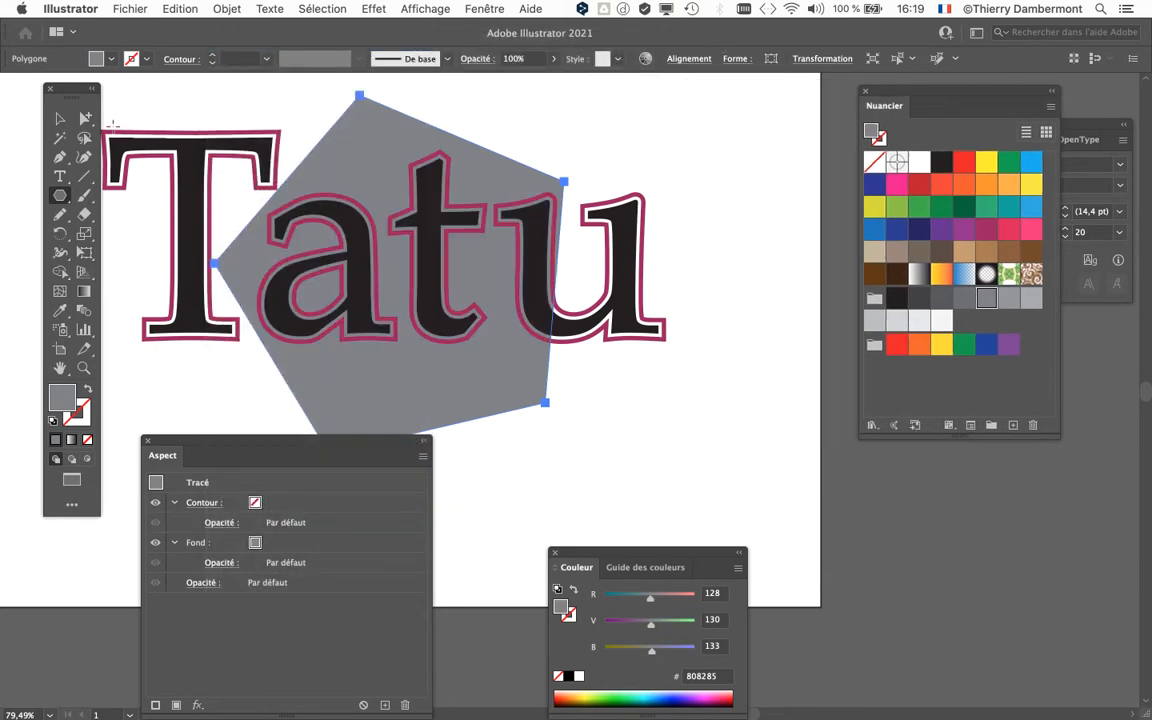
Shift the "Tatu" text slightly right and down over the grey pentagon, and deselect it.
click(62, 120)
drag(373, 144, 404, 163)
click(540, 155)
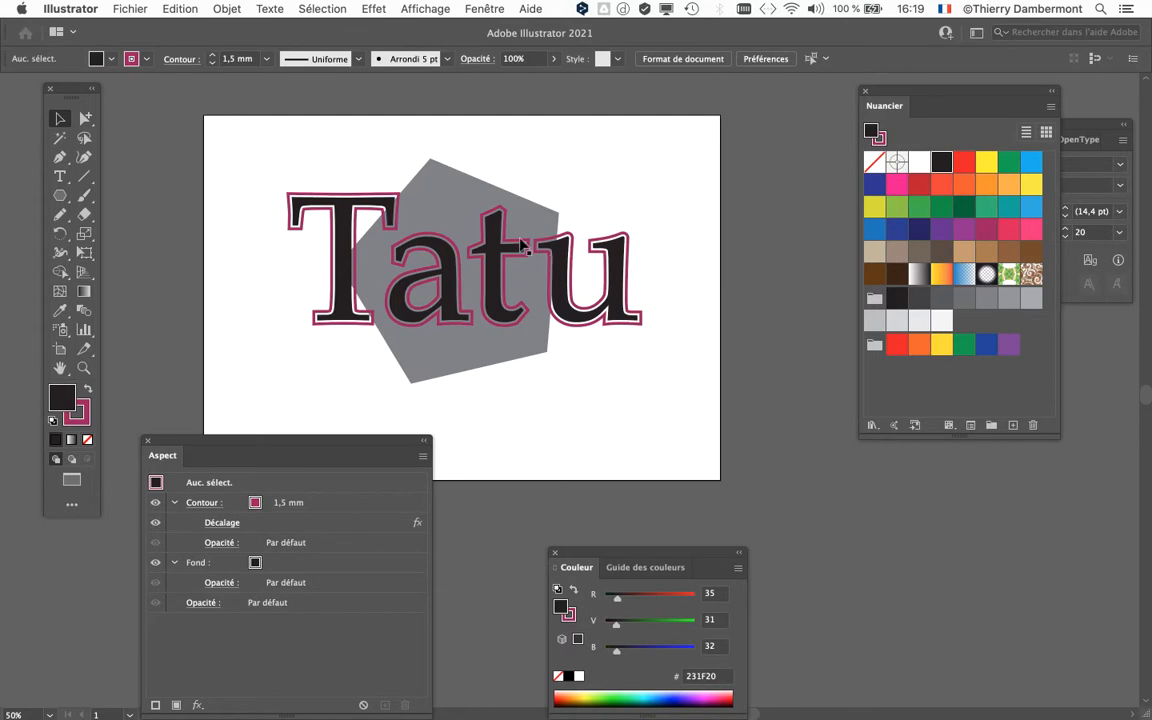
Rearrange the swatches and appearance panels so that they leave the lettering and the pentagon uncovered.
scroll(521, 245, up, 2)
drag(580, 268, 494, 232)
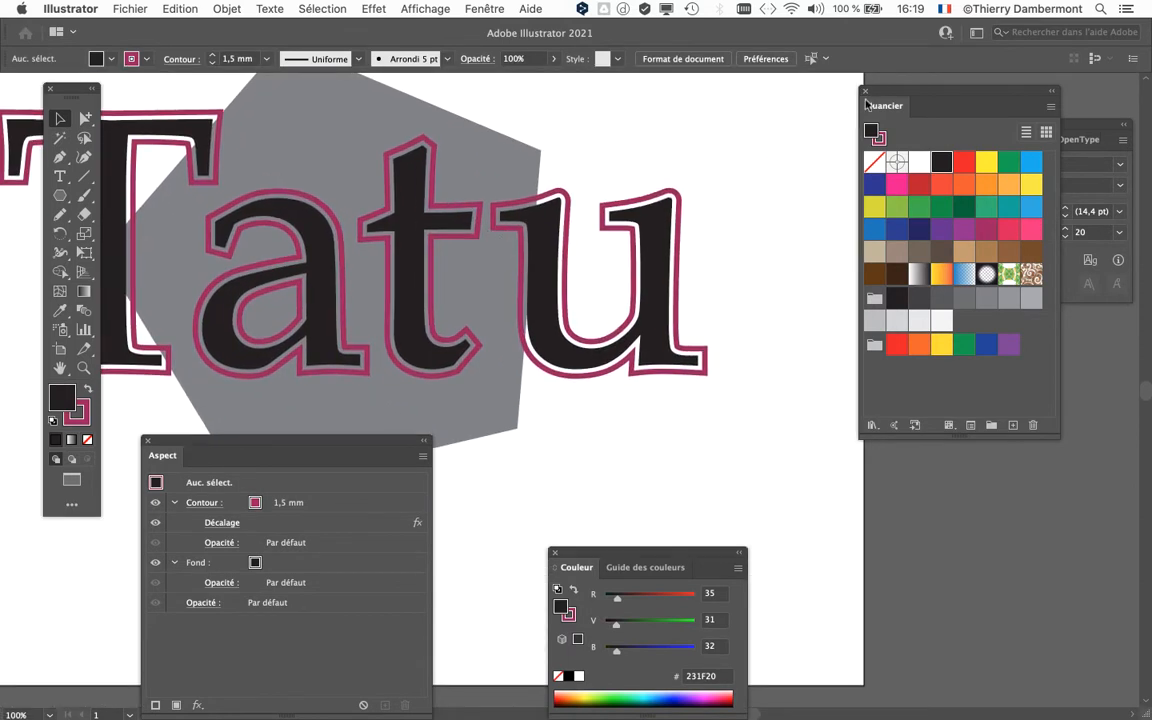
drag(877, 95, 981, 366)
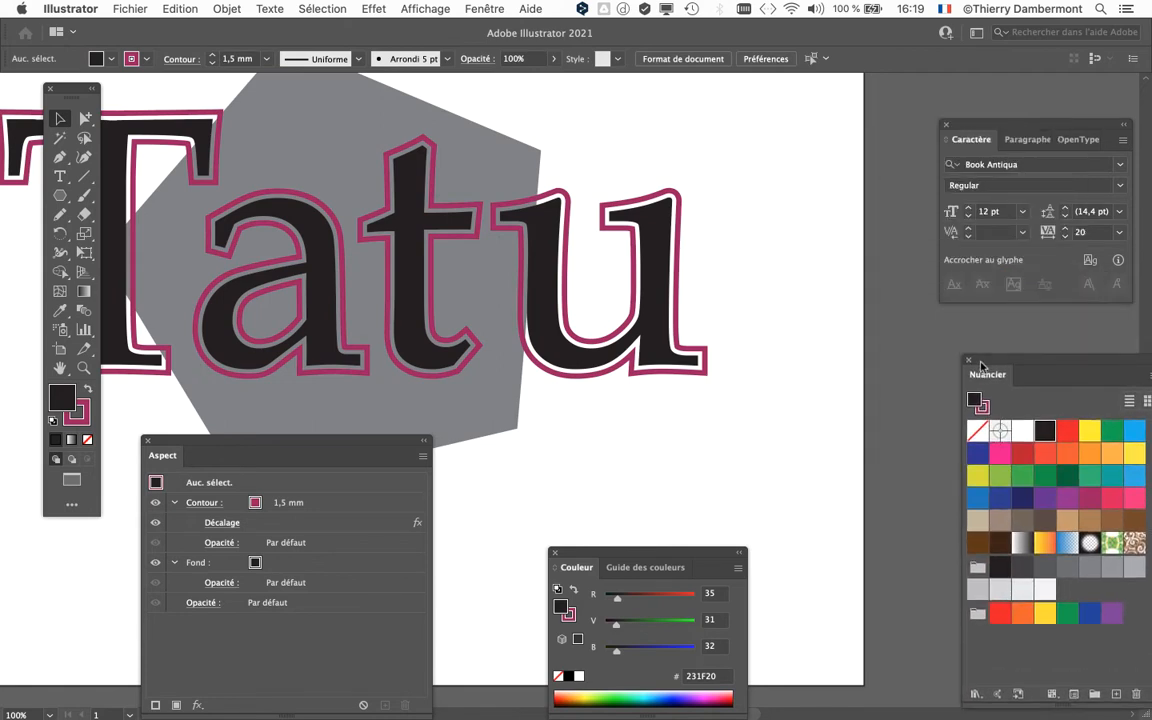
drag(339, 443, 909, 104)
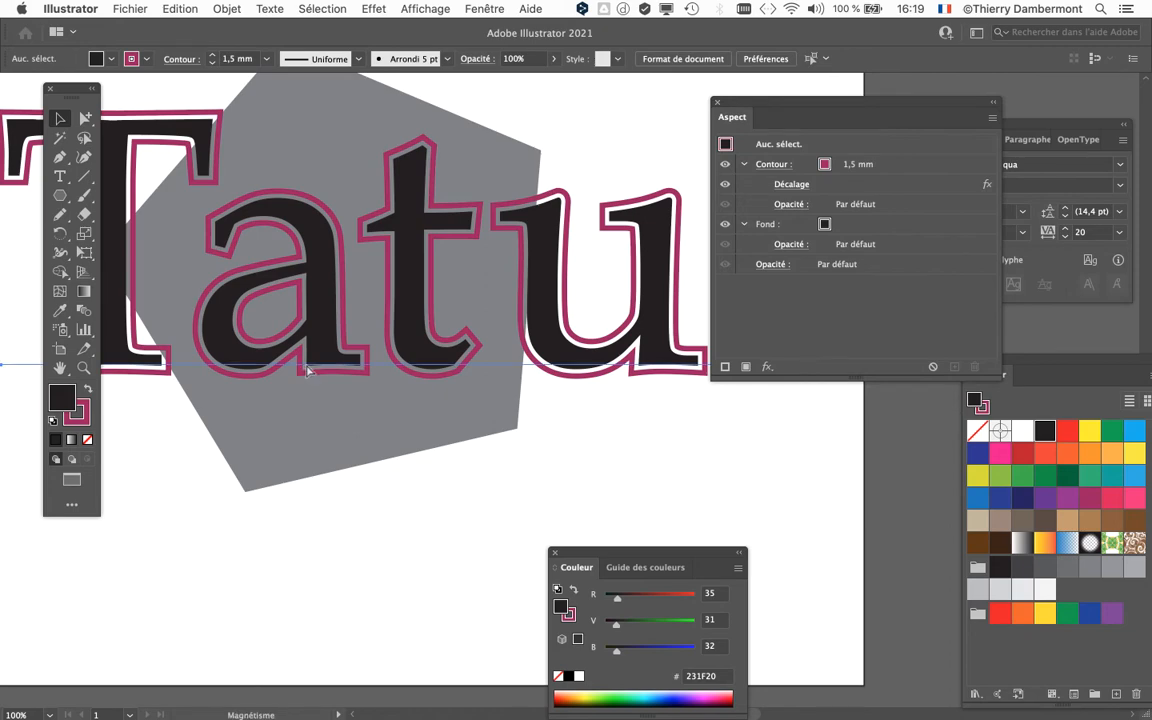
Select the "Tatu" text and duplicate its black fill in the text's appearance.
click(308, 371)
scroll(308, 371, down, 1)
scroll(137, 374, down, 1)
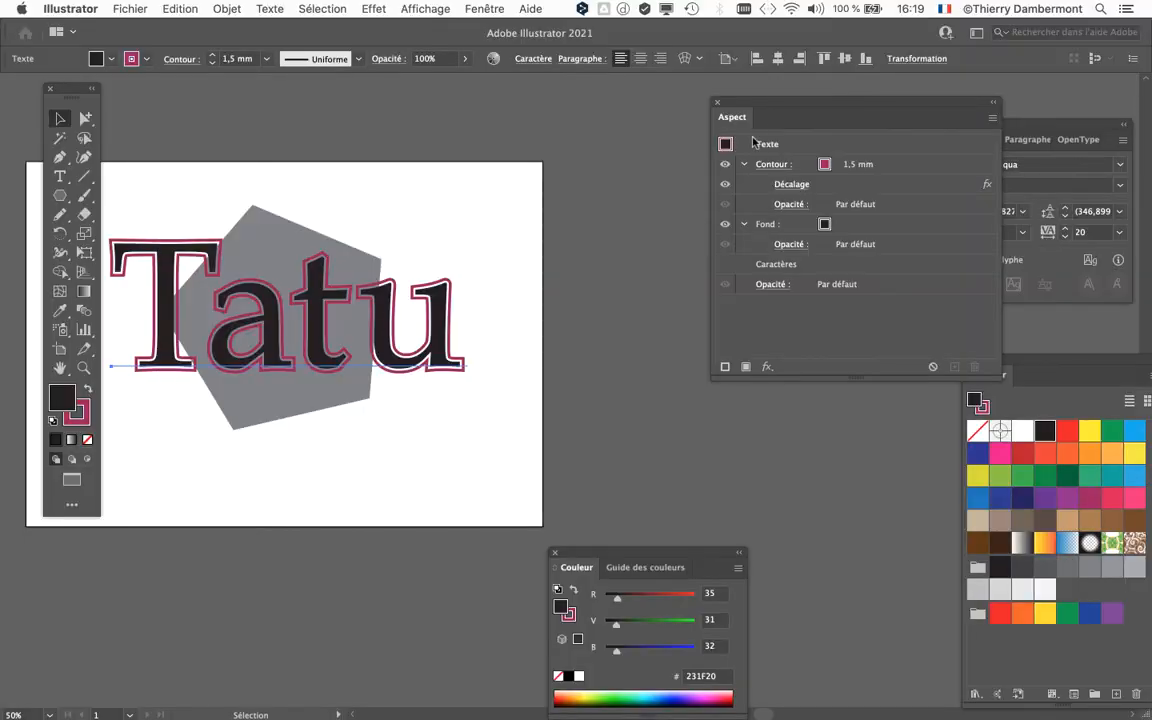
drag(763, 103, 631, 102)
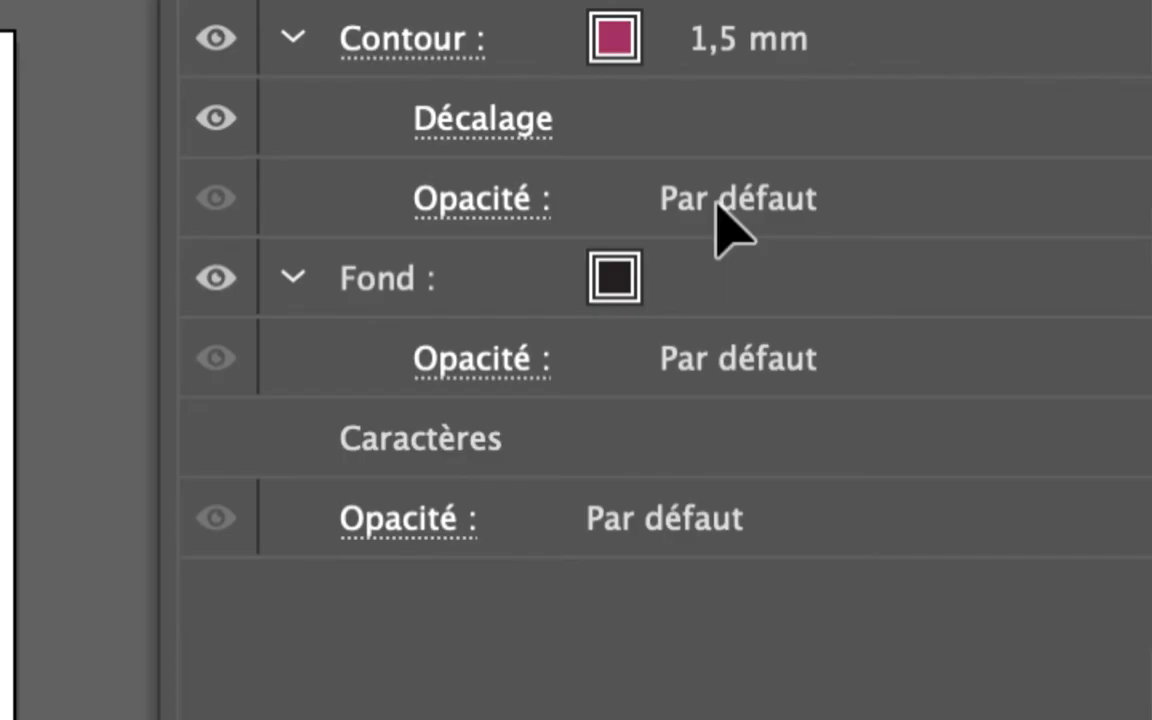
click(722, 223)
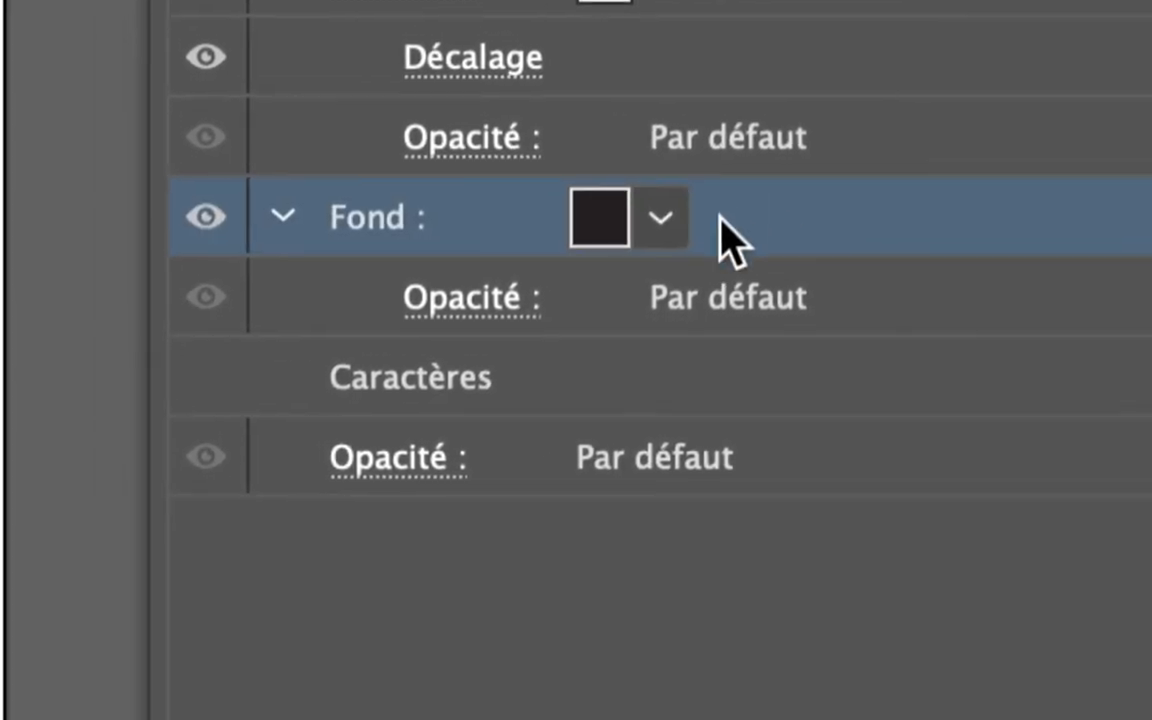
drag(722, 223, 802, 342)
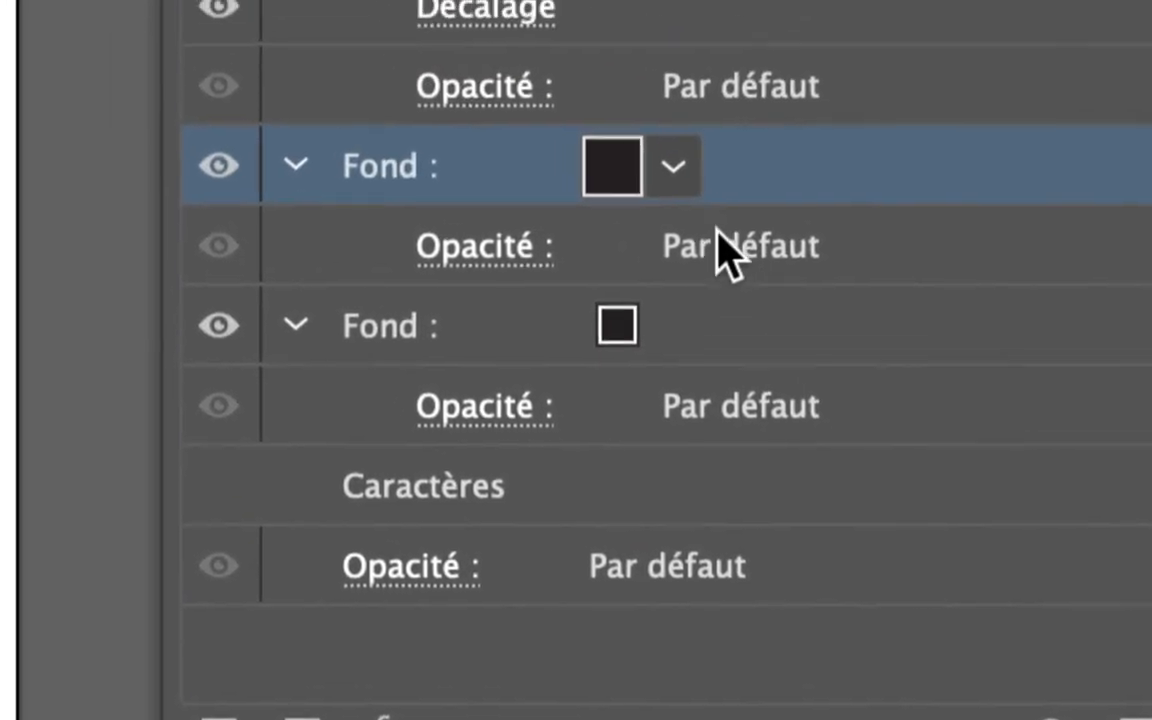
click(728, 350)
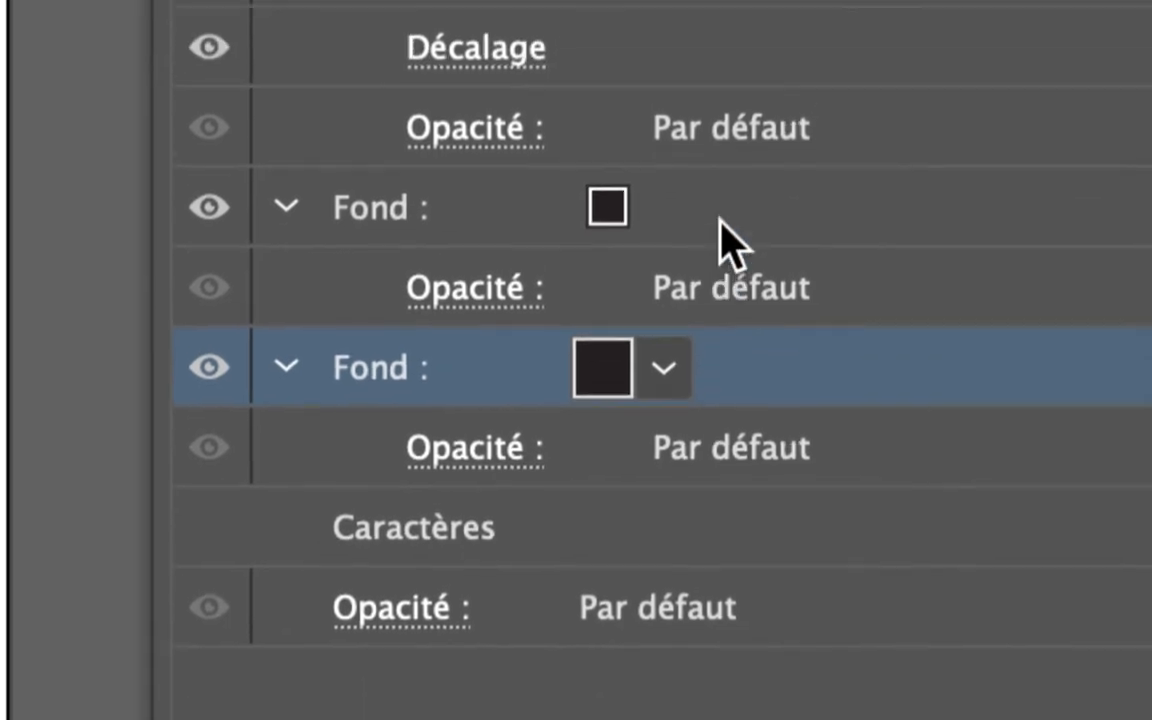
click(742, 219)
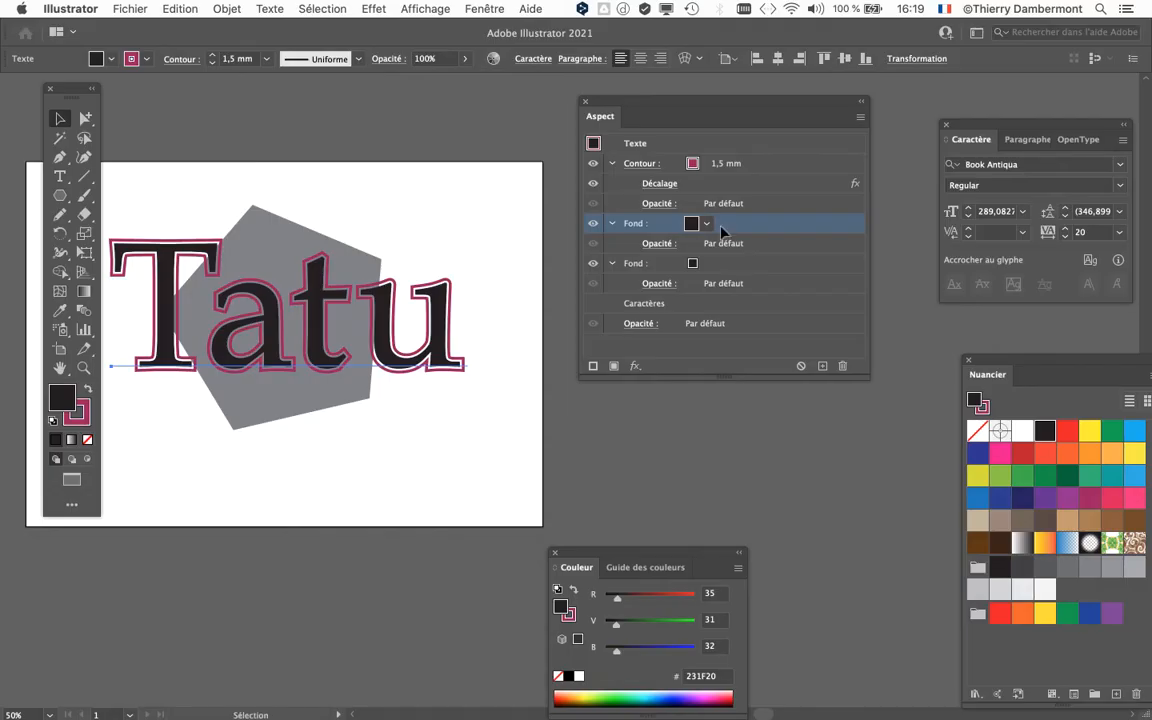
Set the lower of the text's two fills to white.
drag(645, 111, 670, 88)
click(743, 242)
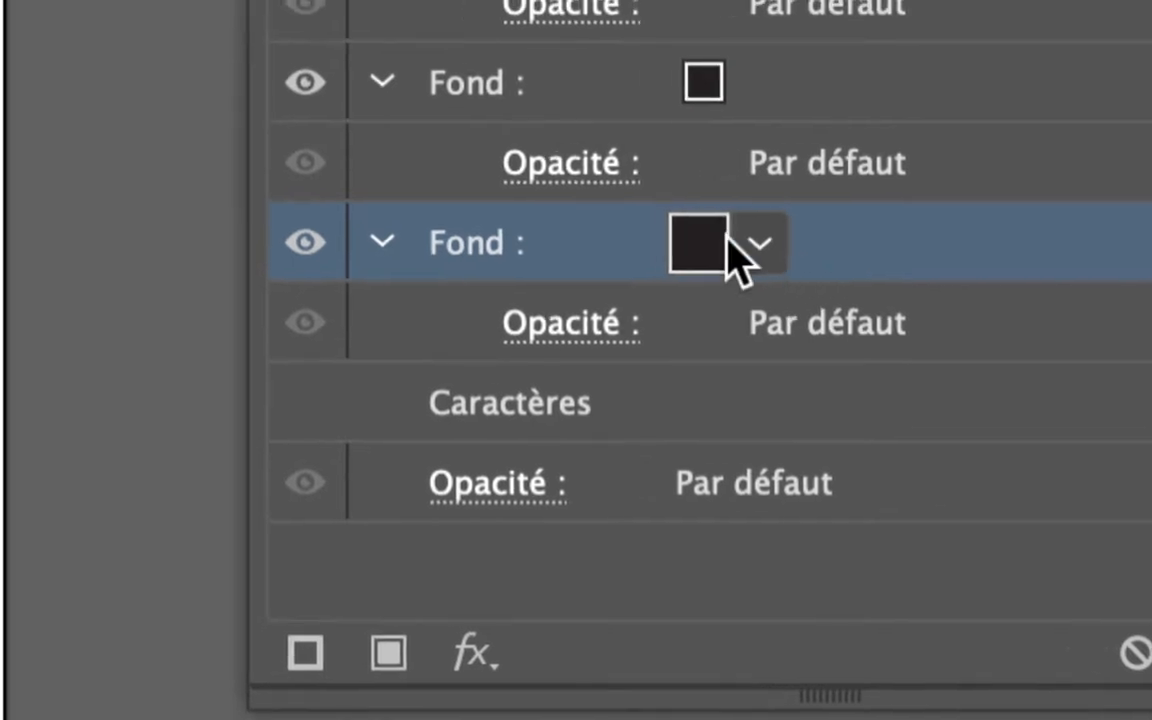
click(695, 230)
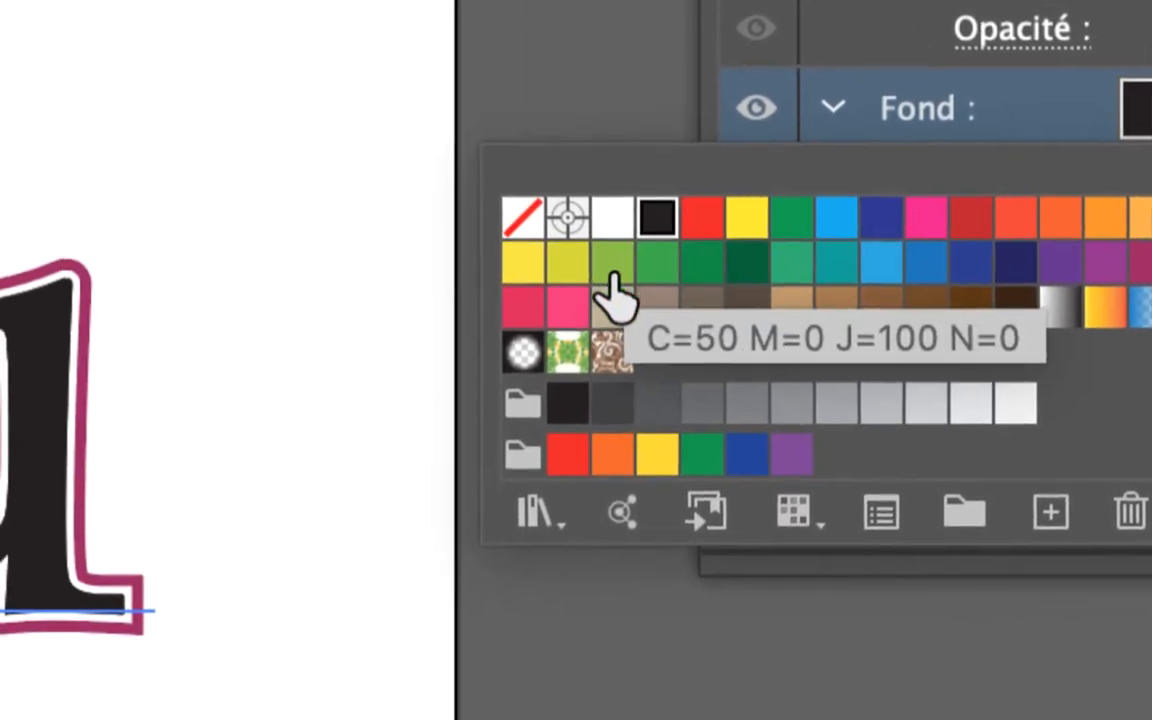
click(555, 268)
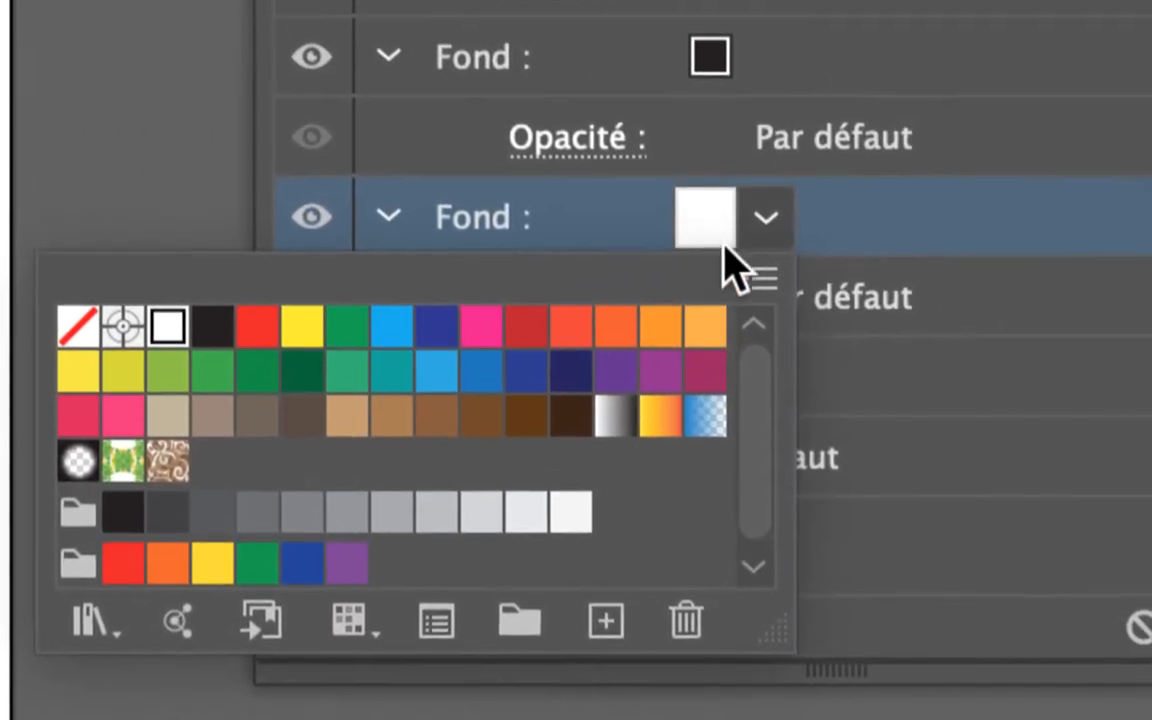
click(747, 238)
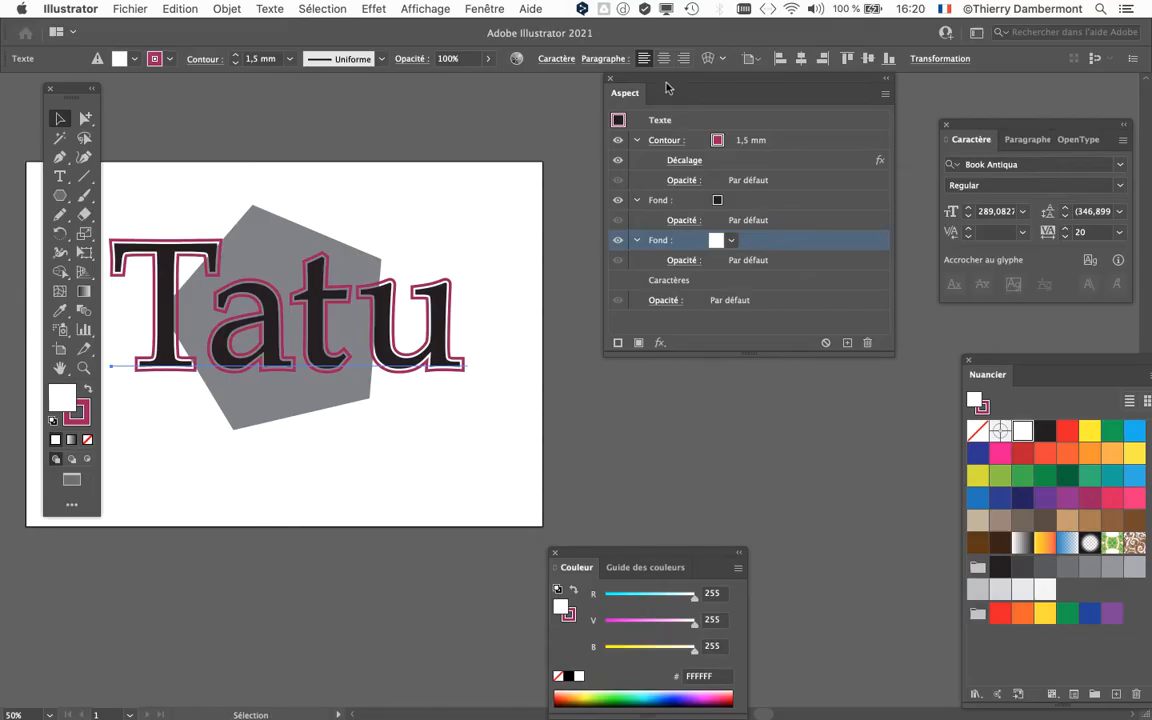
Copy the Décalage effect from the text's stroke onto its white fill.
drag(667, 84, 755, 89)
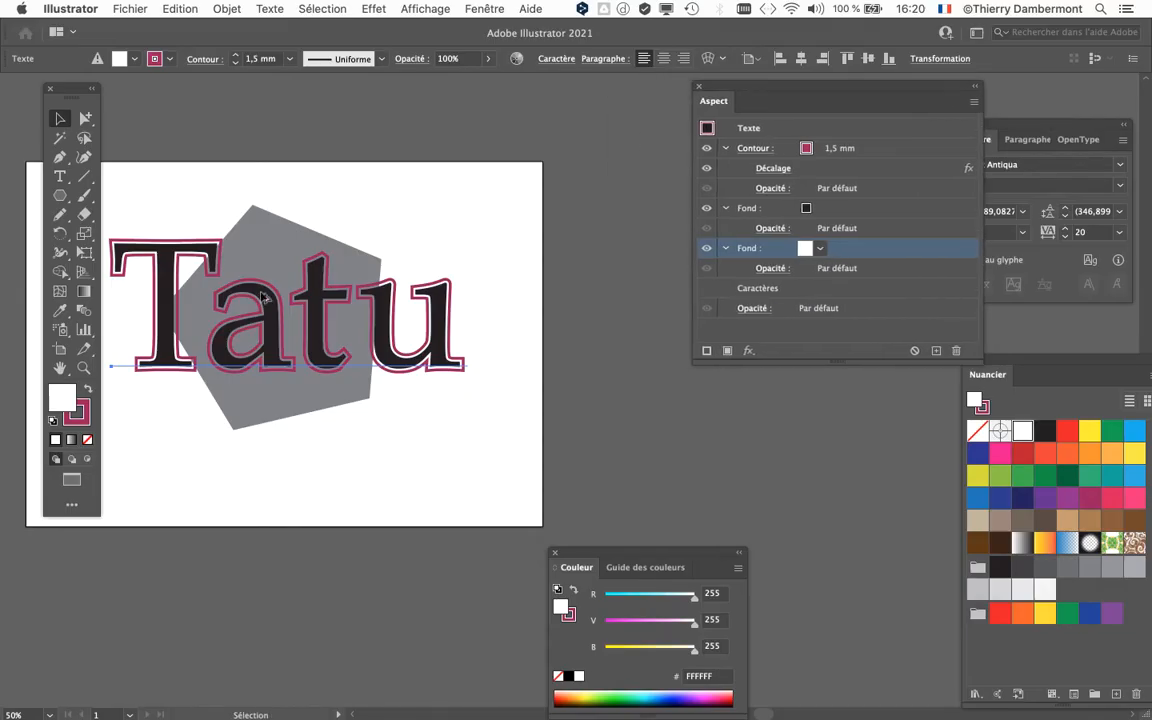
scroll(263, 297, up, 2)
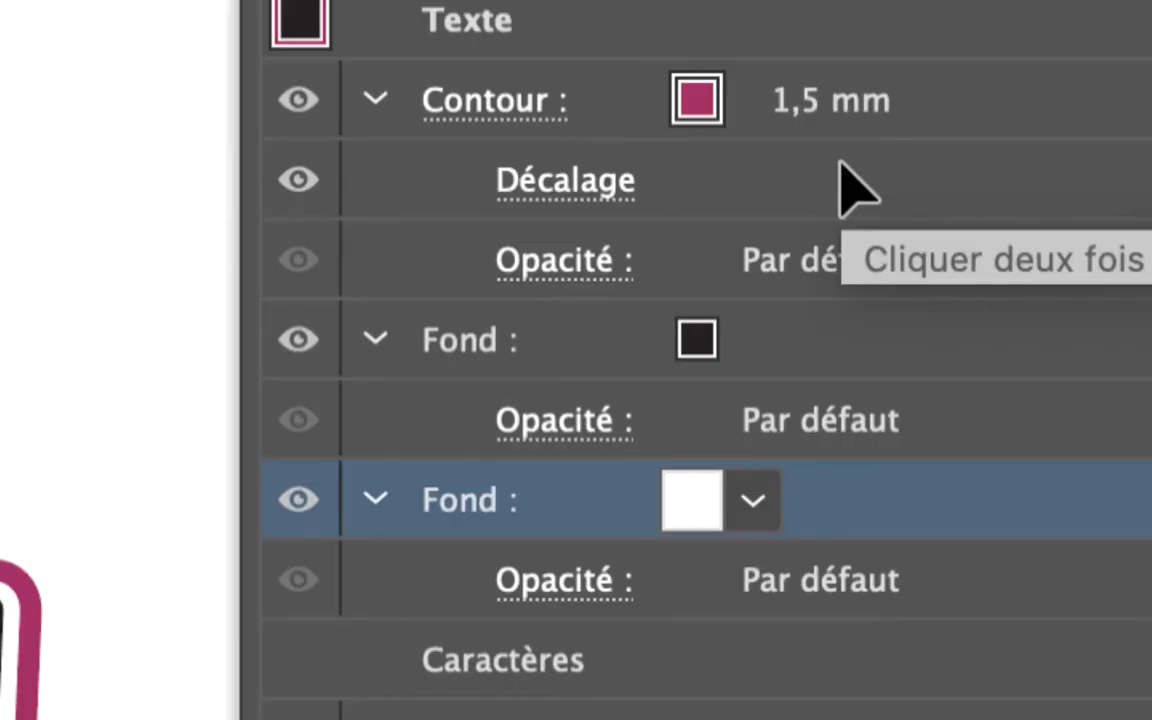
click(841, 163)
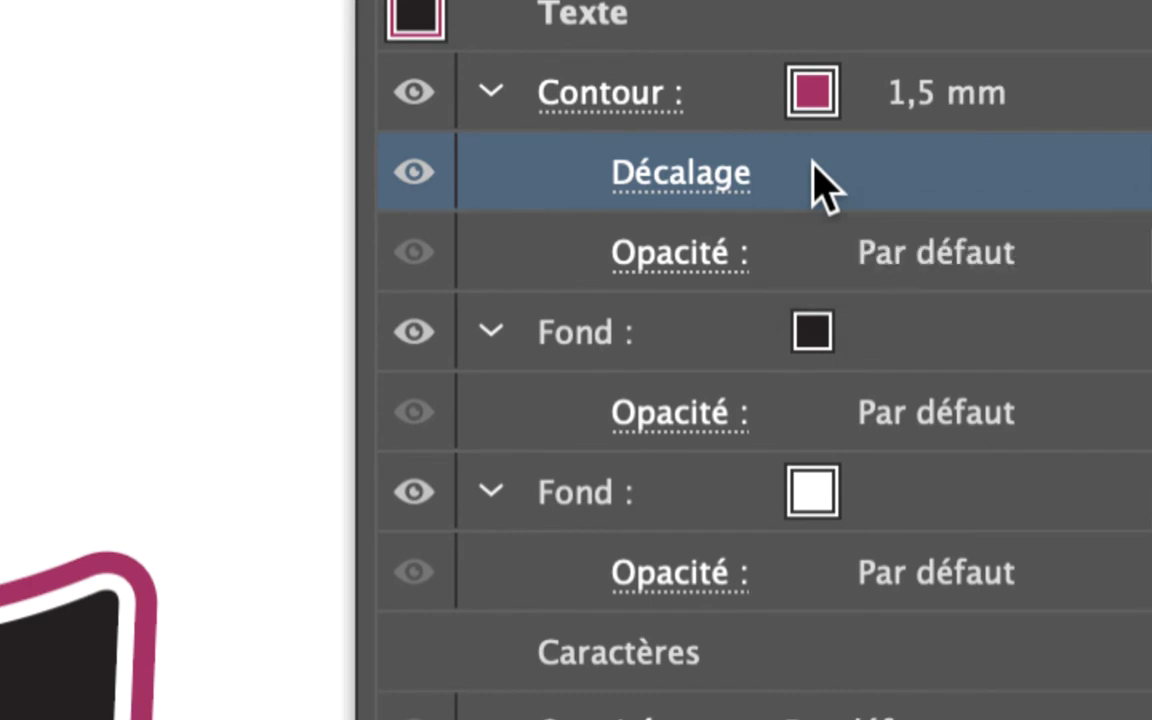
drag(815, 185, 906, 491)
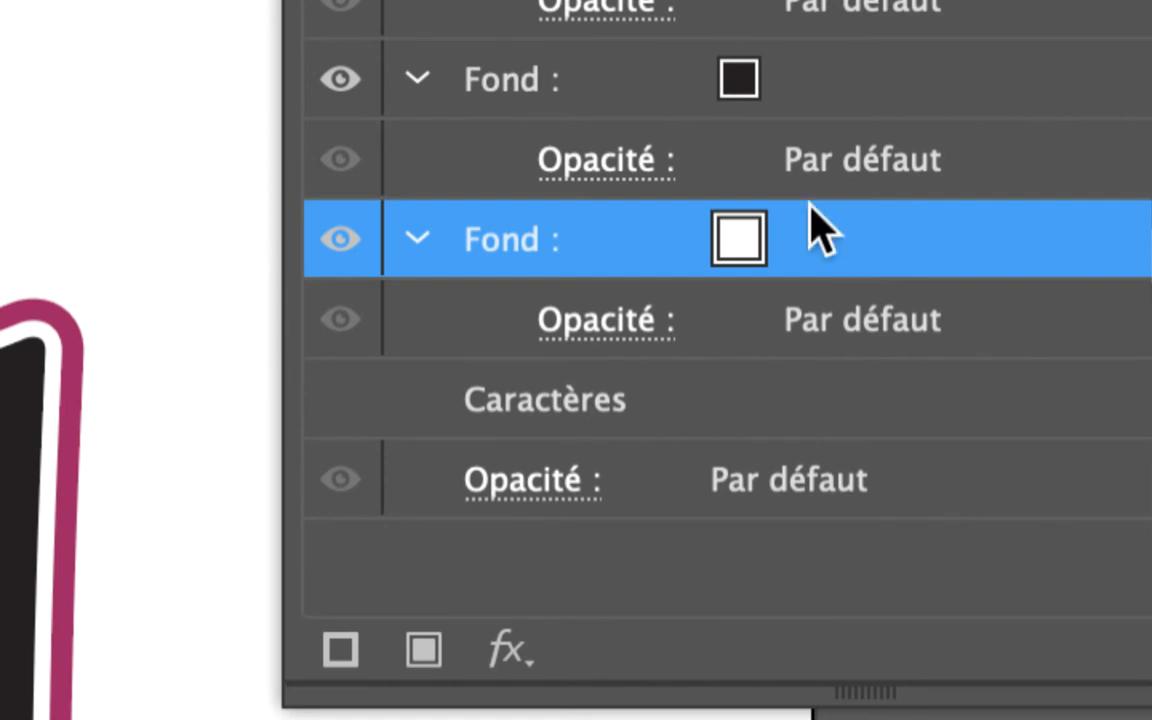
drag(820, 230, 822, 234)
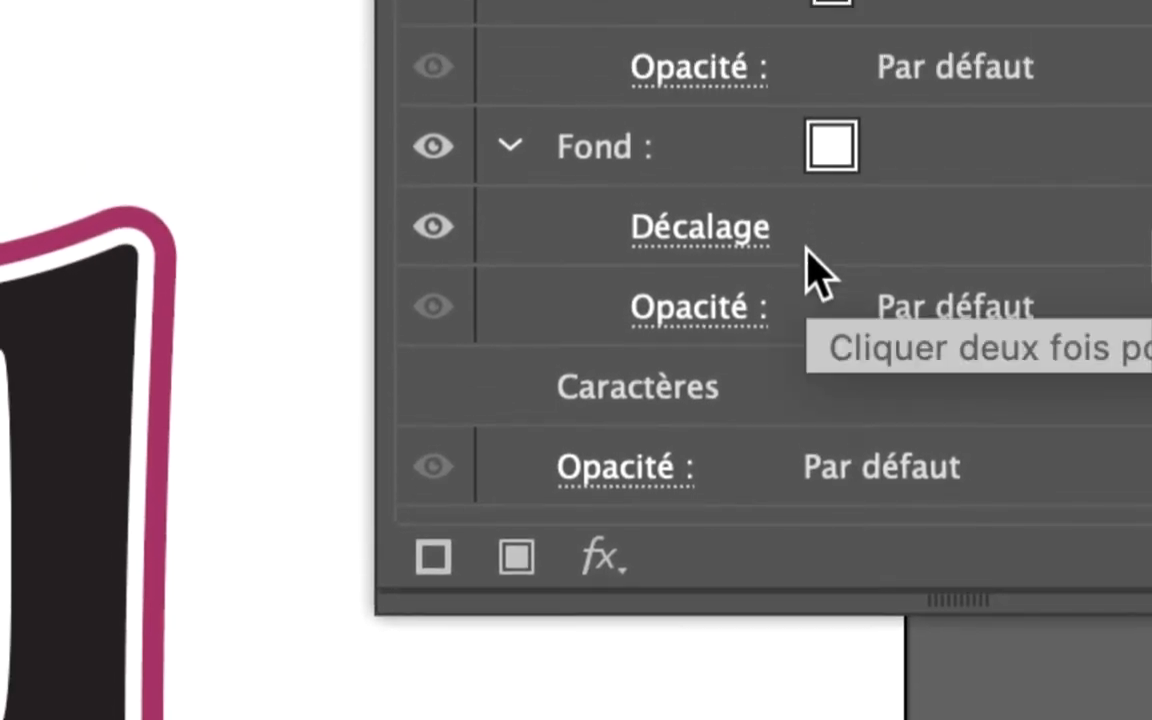
click(818, 233)
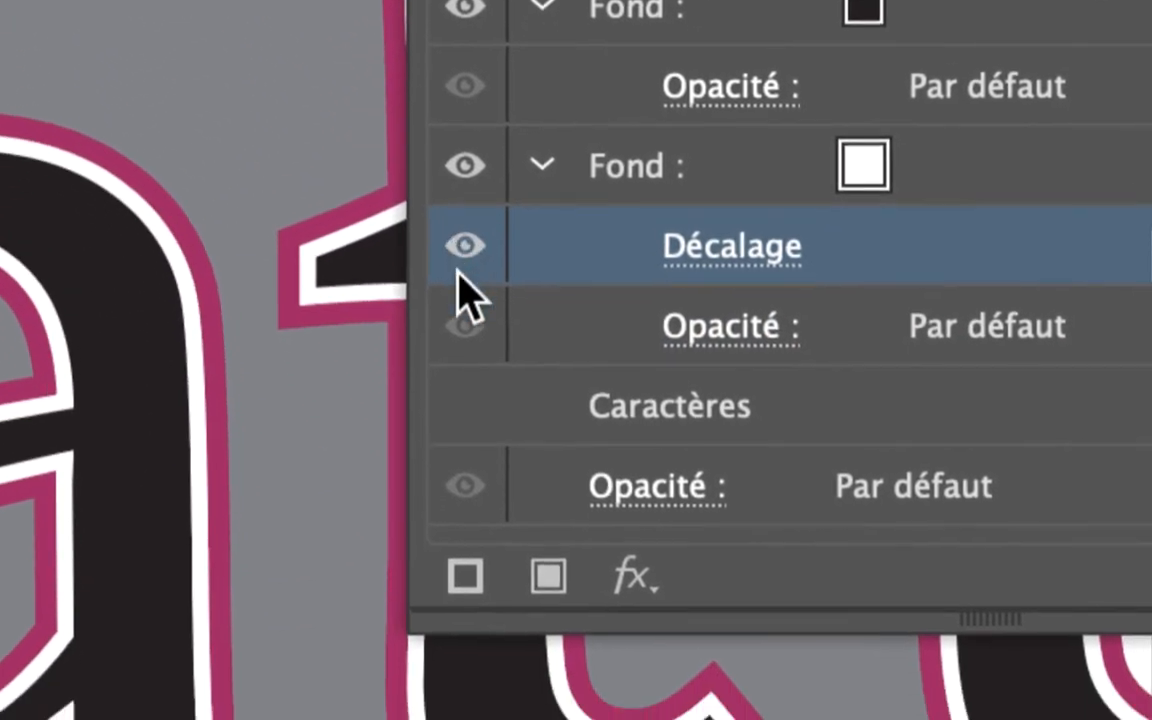
Toggle the visibility of the white fill's Décalage effect off and on to compare the lettering with and without it.
click(462, 256)
click(462, 256)
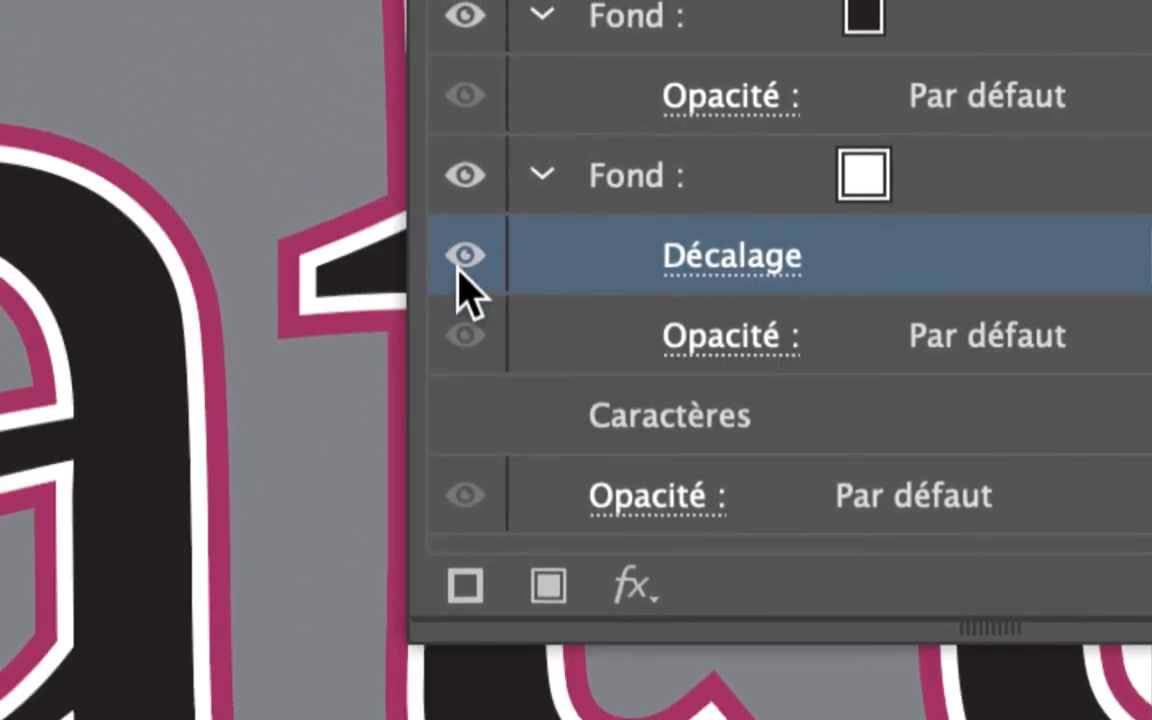
click(464, 256)
click(462, 260)
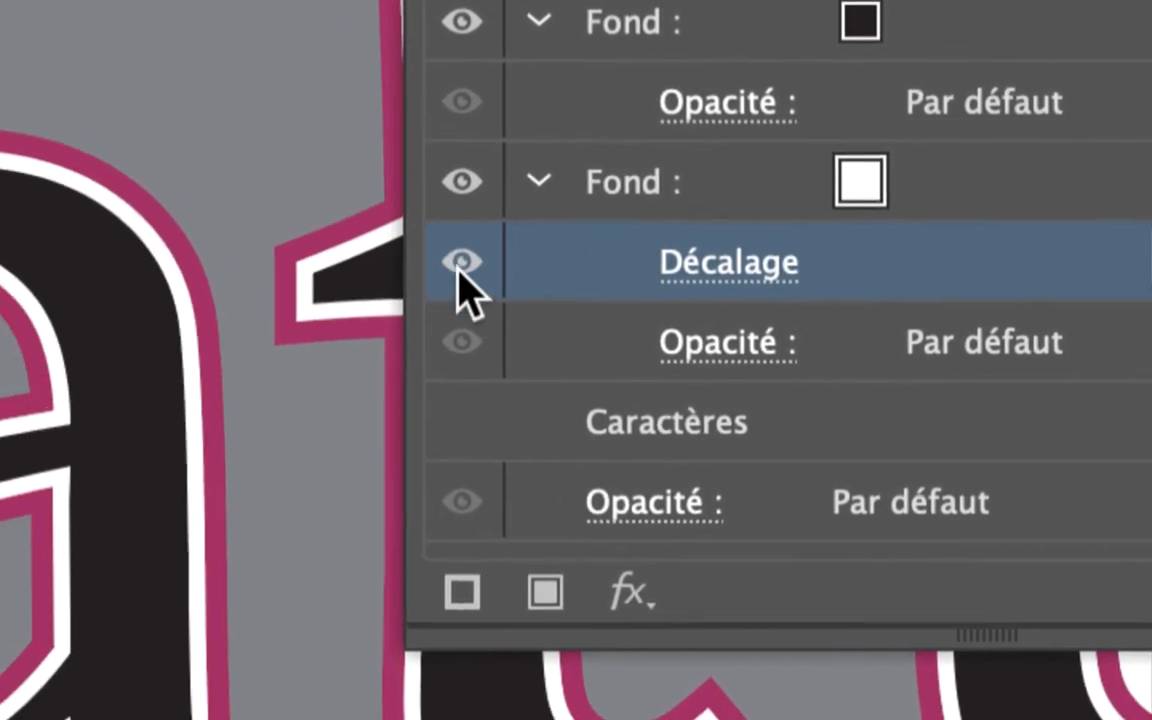
click(459, 264)
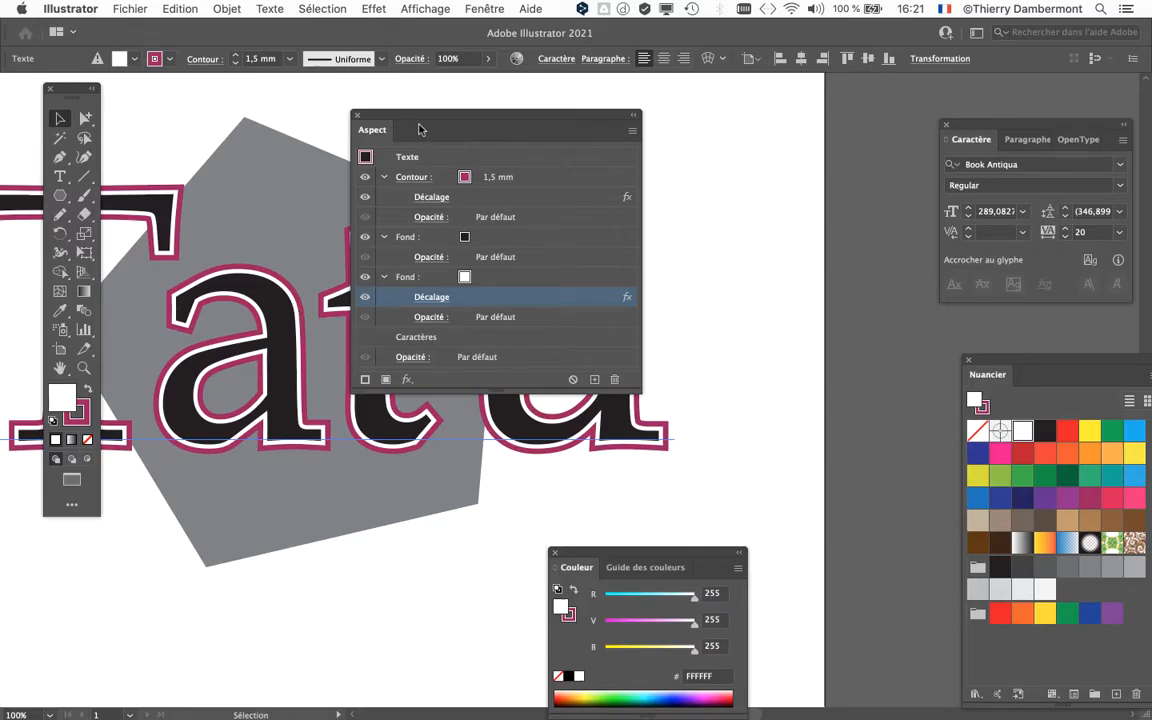
Save the document as a new Illustrator file named "texte - décalage sur fond pour remplir espace vide - 01.ai".
drag(420, 129, 810, 139)
click(130, 8)
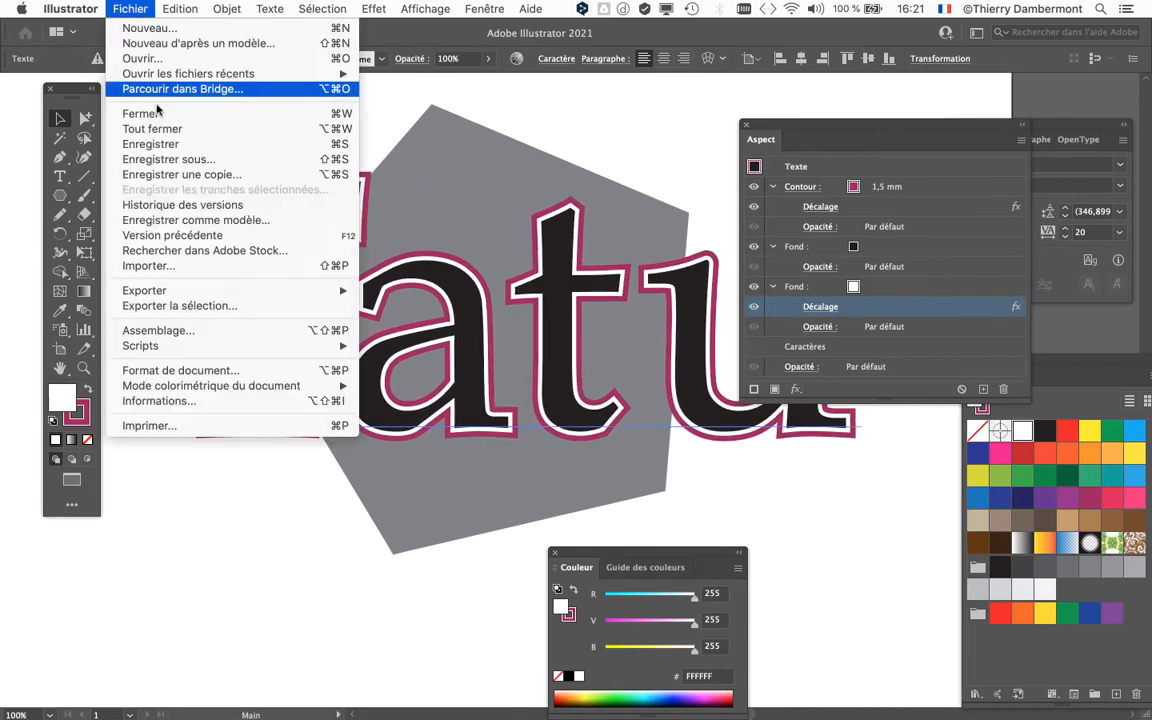
click(168, 159)
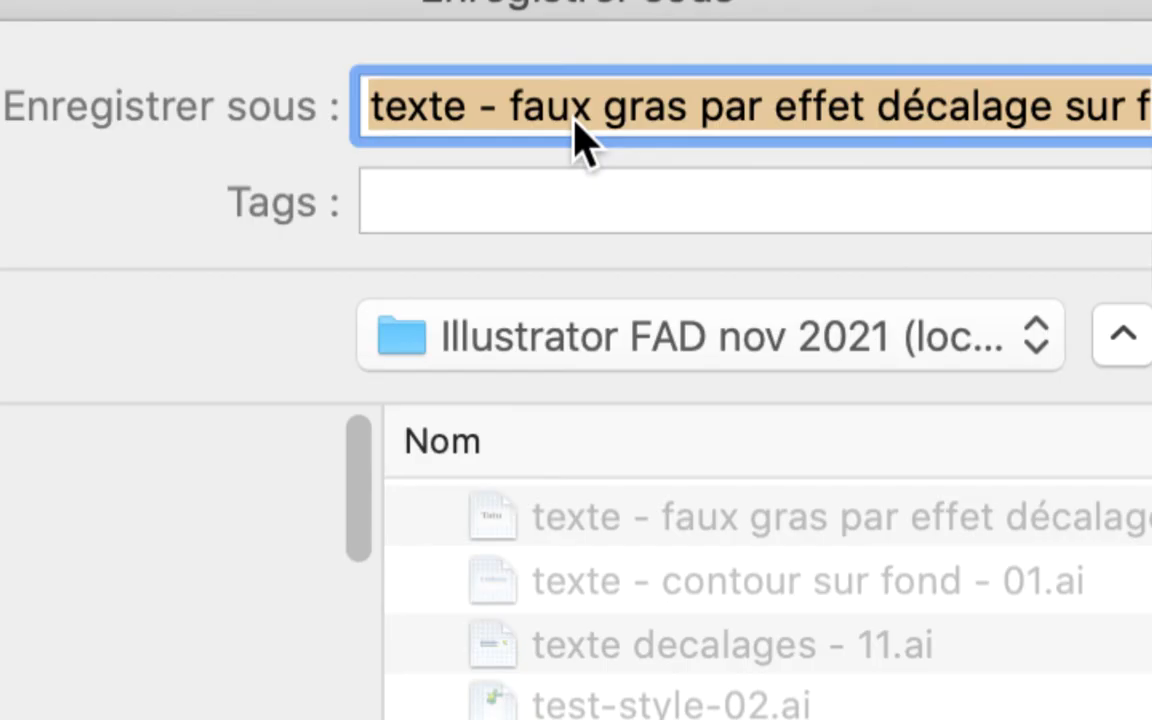
click(576, 118)
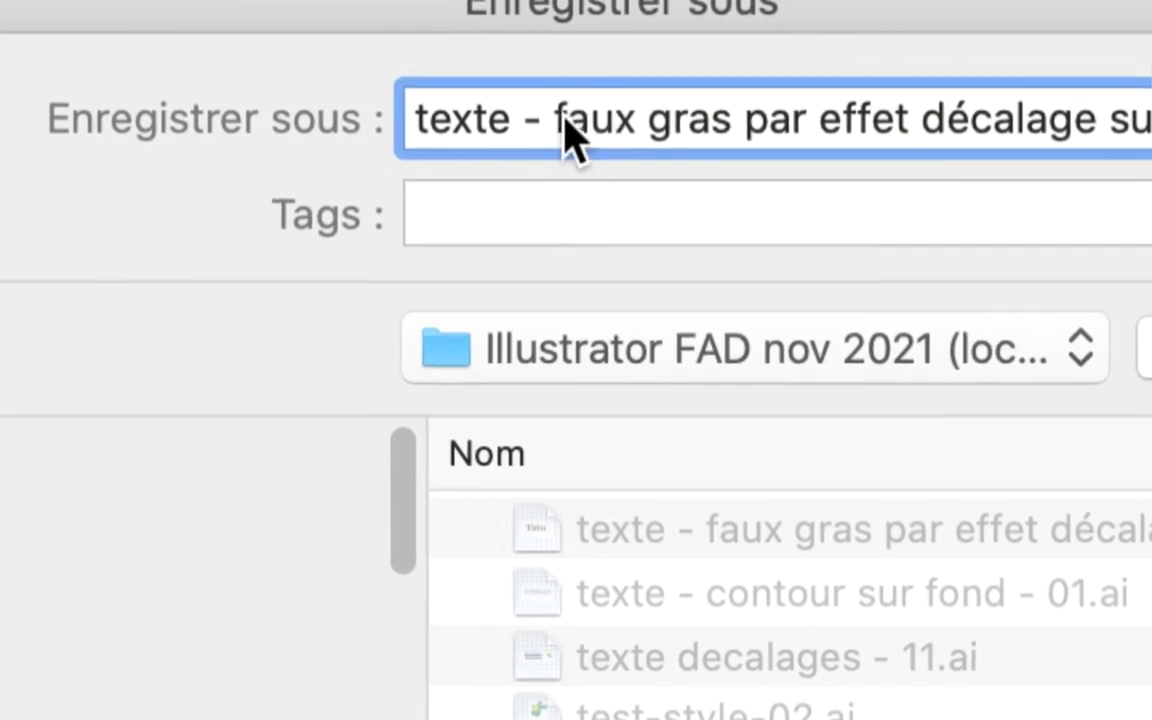
drag(512, 112, 1151, 109)
drag(698, 118, 510, 118)
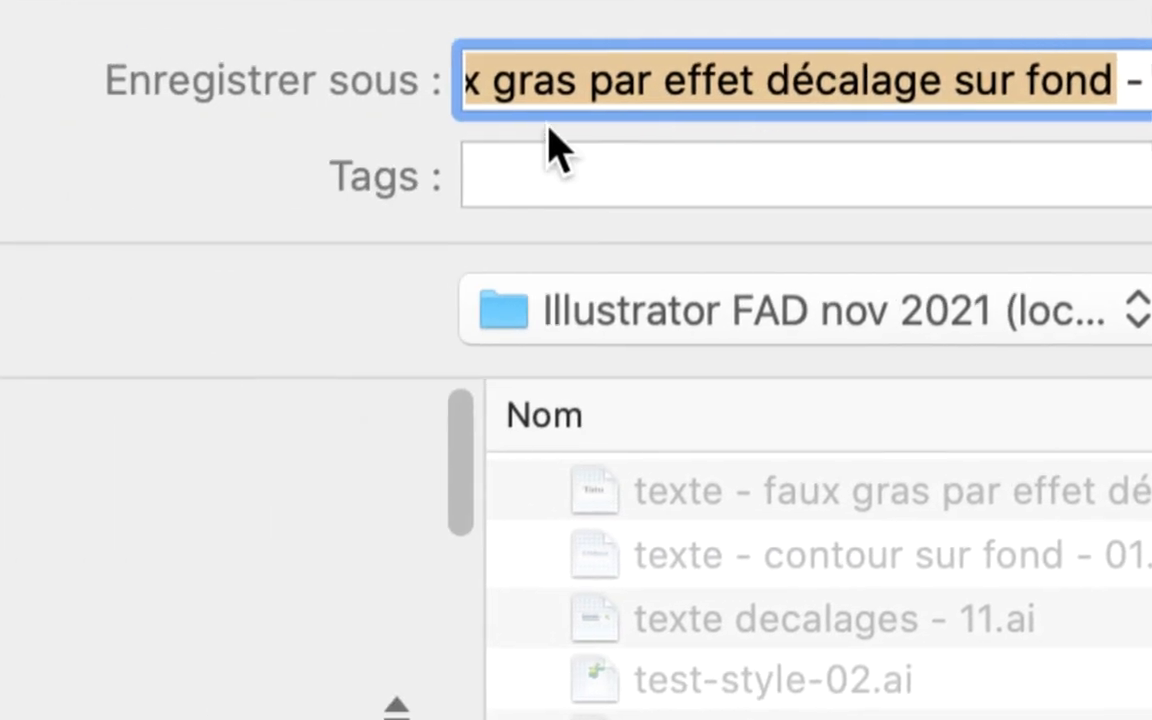
key(BackSpace)
text(décalage sur )
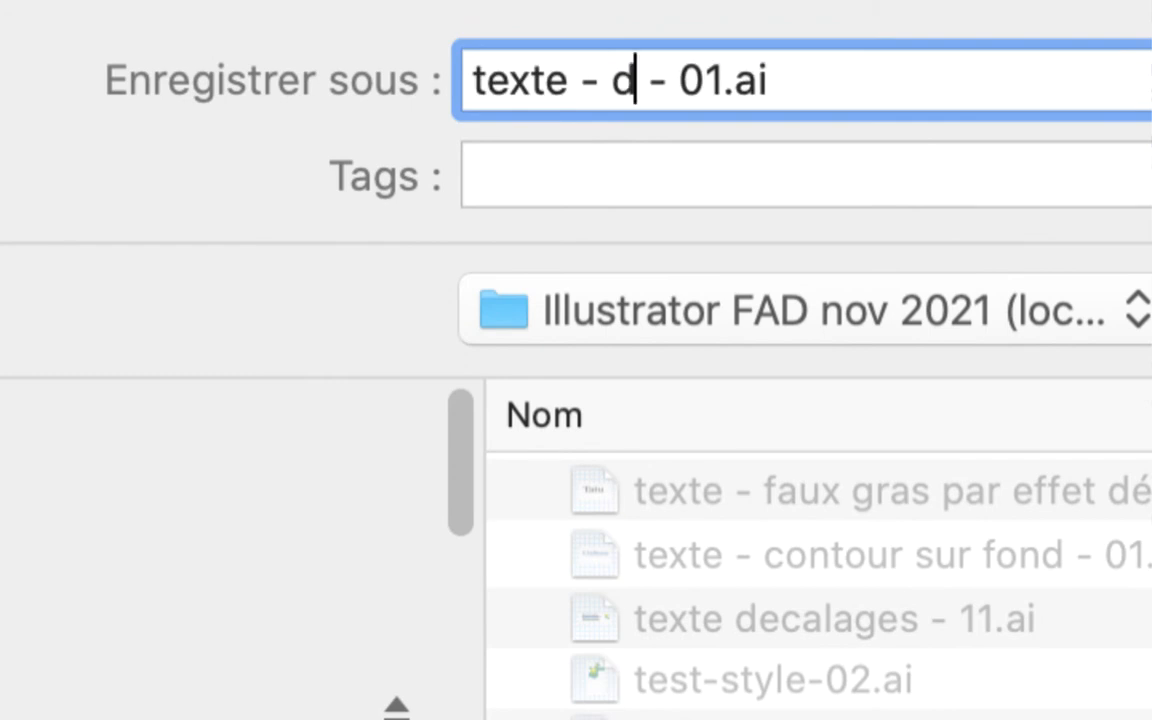
text(fond)
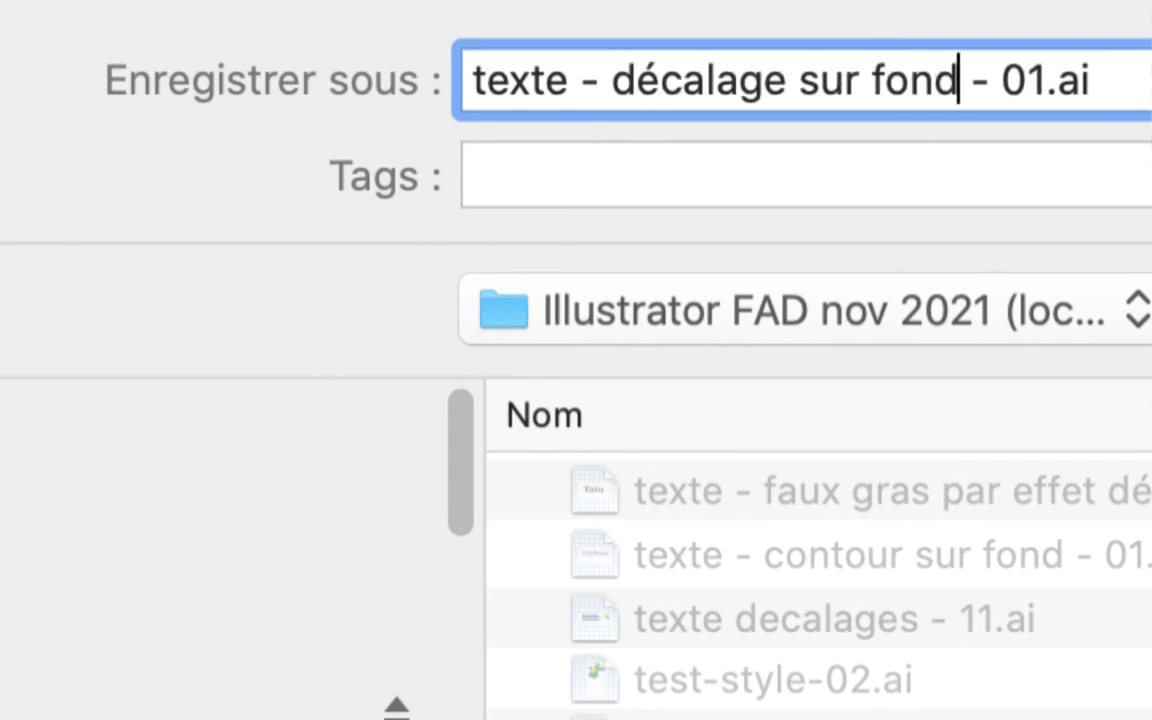
text( pour r )
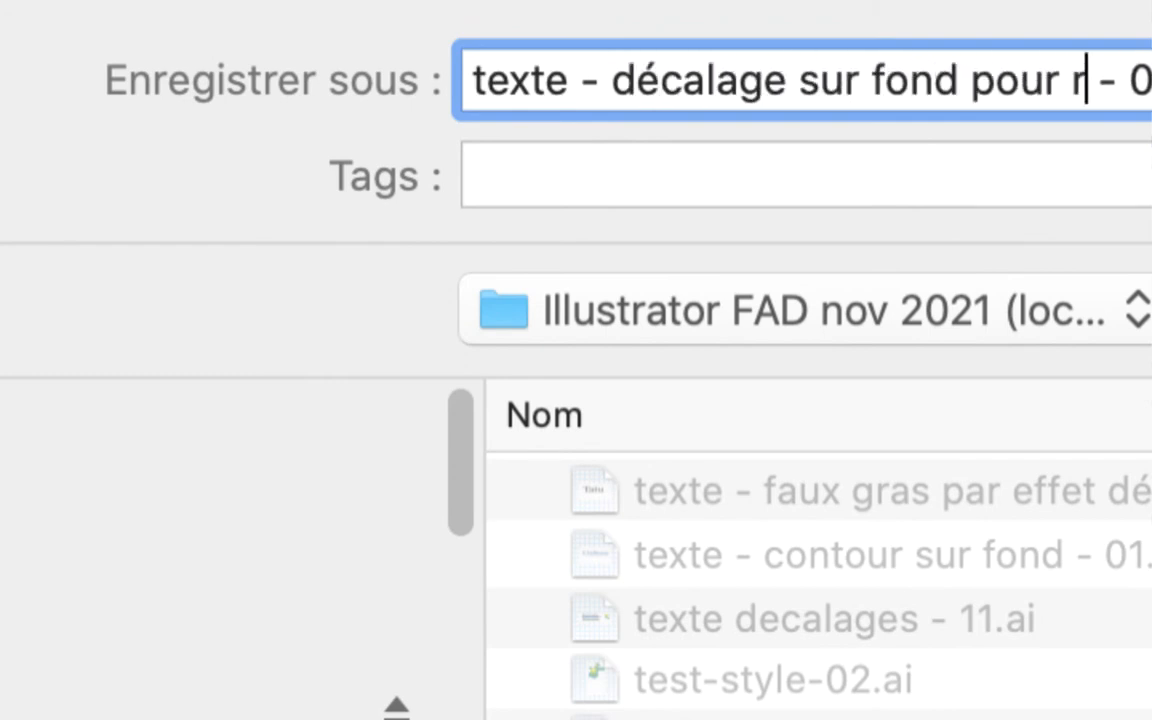
text(emplir espace vide)
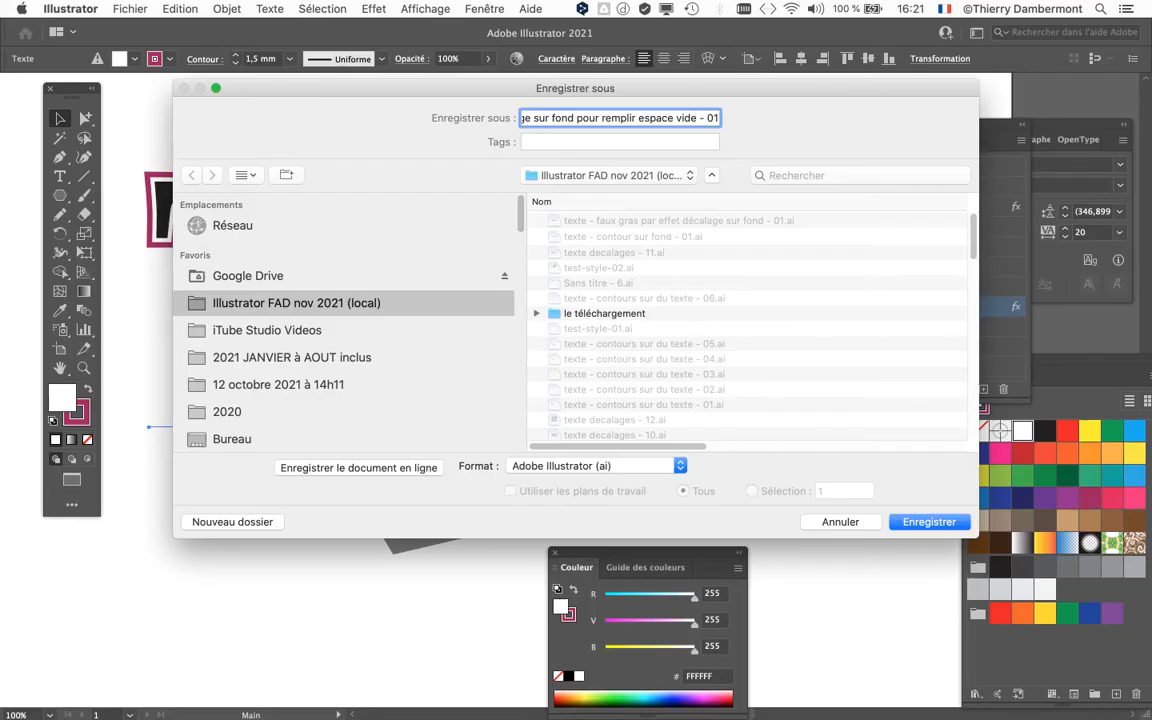
key(Return)
key(Return)
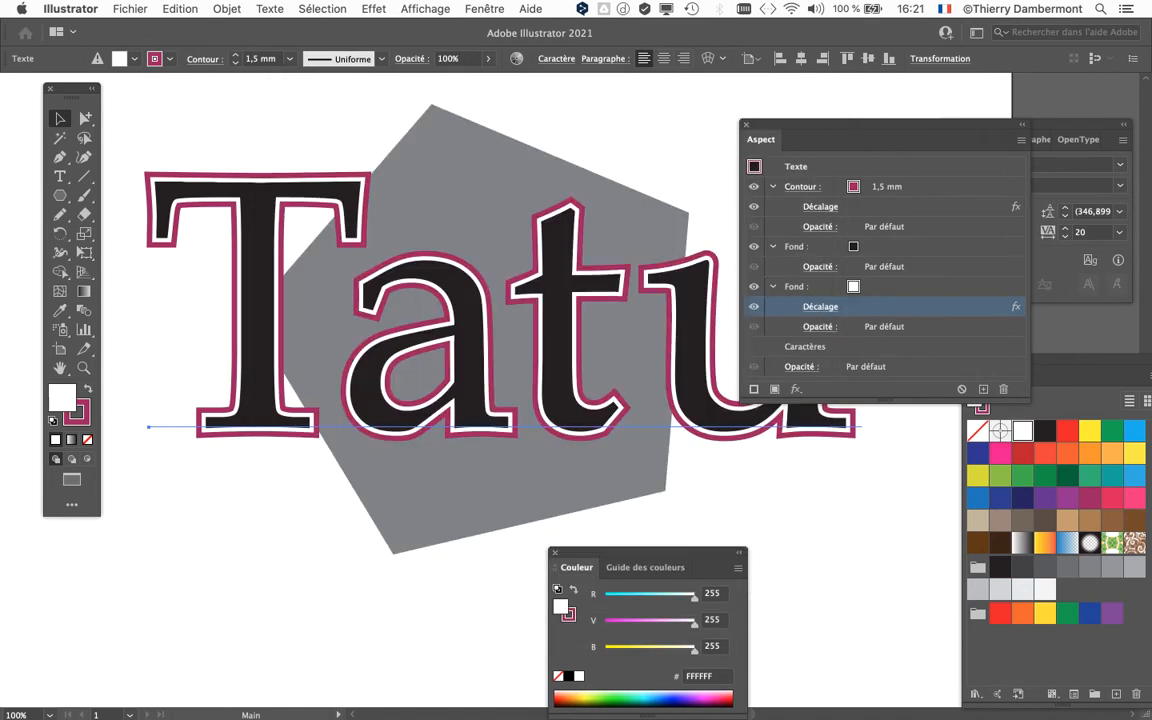
Replace the white of the text's lower fill with the white-to-black linear gradient swatch.
click(908, 287)
click(867, 287)
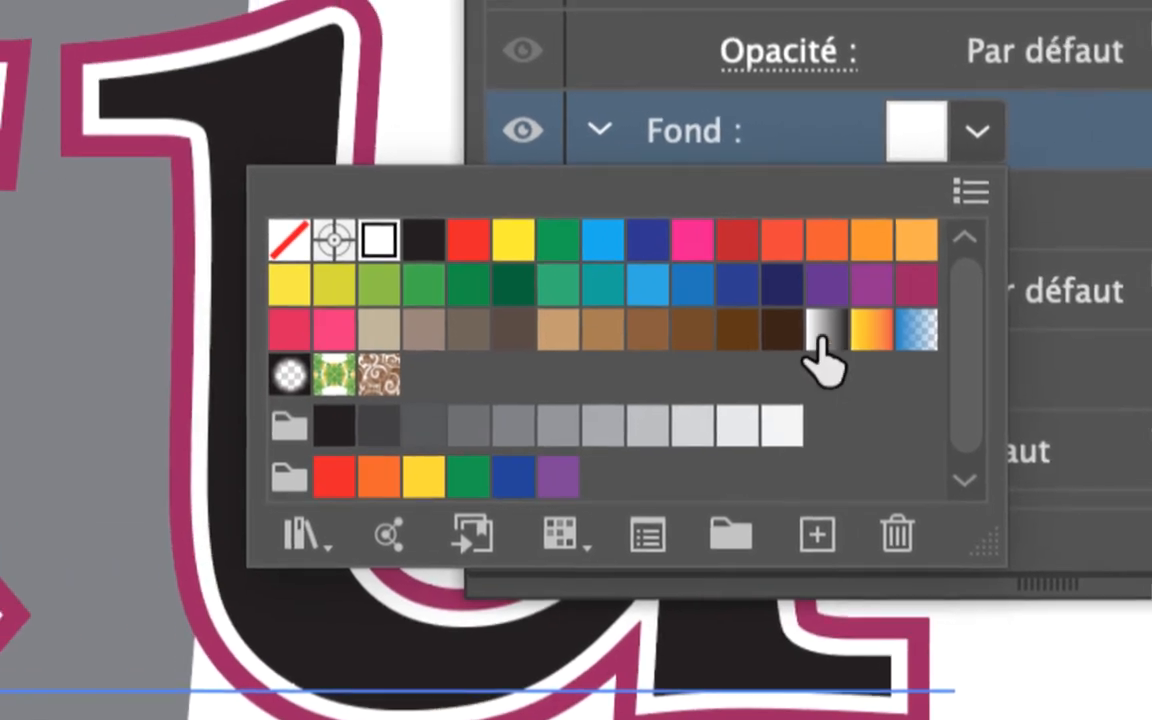
click(836, 336)
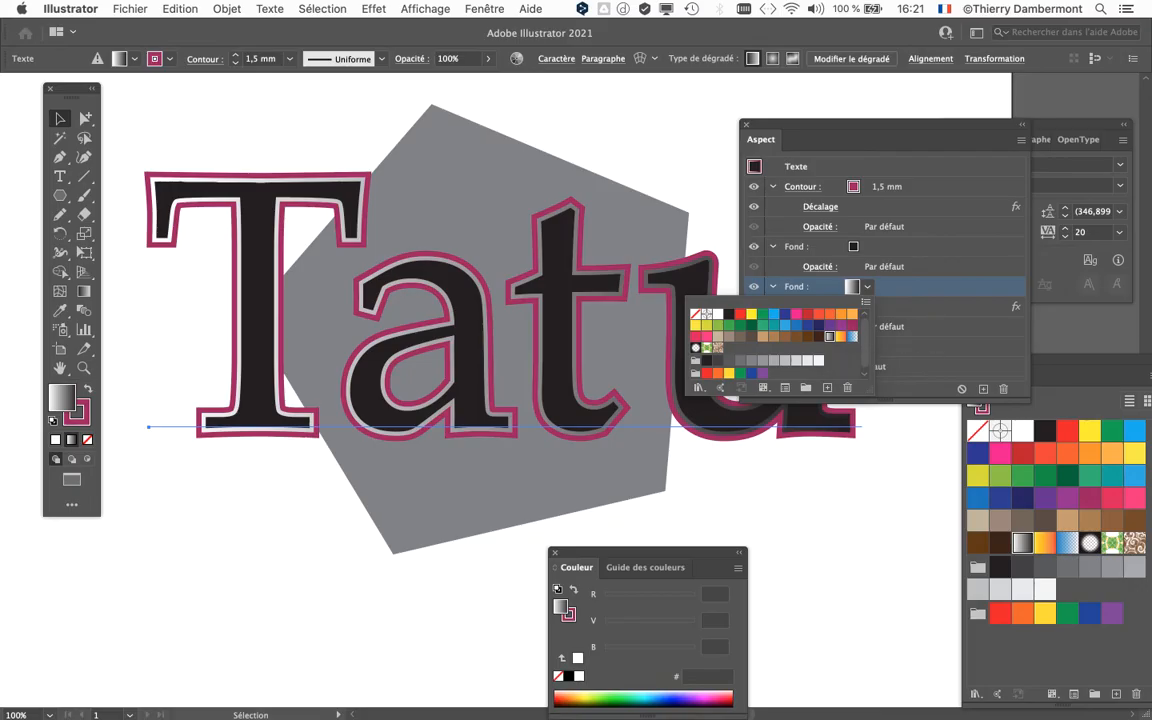
Redirect the lower fill's gradient to run vertically through the whole word, from white at the top to black at the baseline, and deselect the text.
click(880, 125)
drag(880, 125, 349, 572)
key(g)
drag(485, 250, 375, 415)
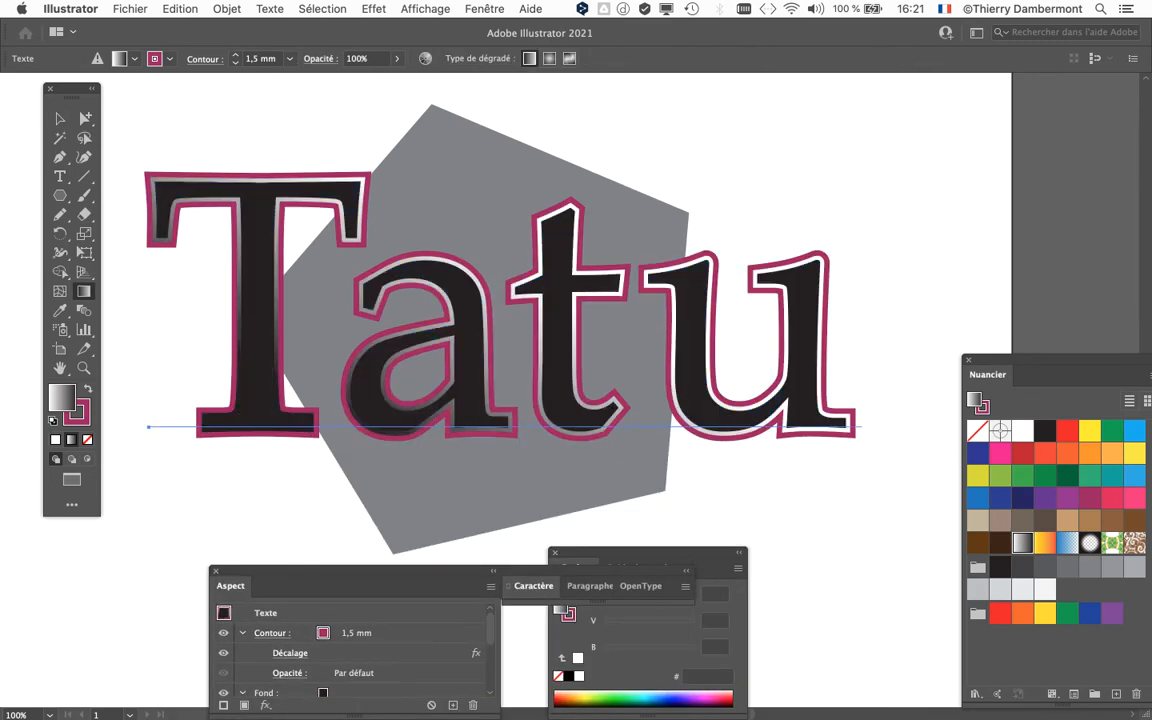
drag(148, 427, 858, 427)
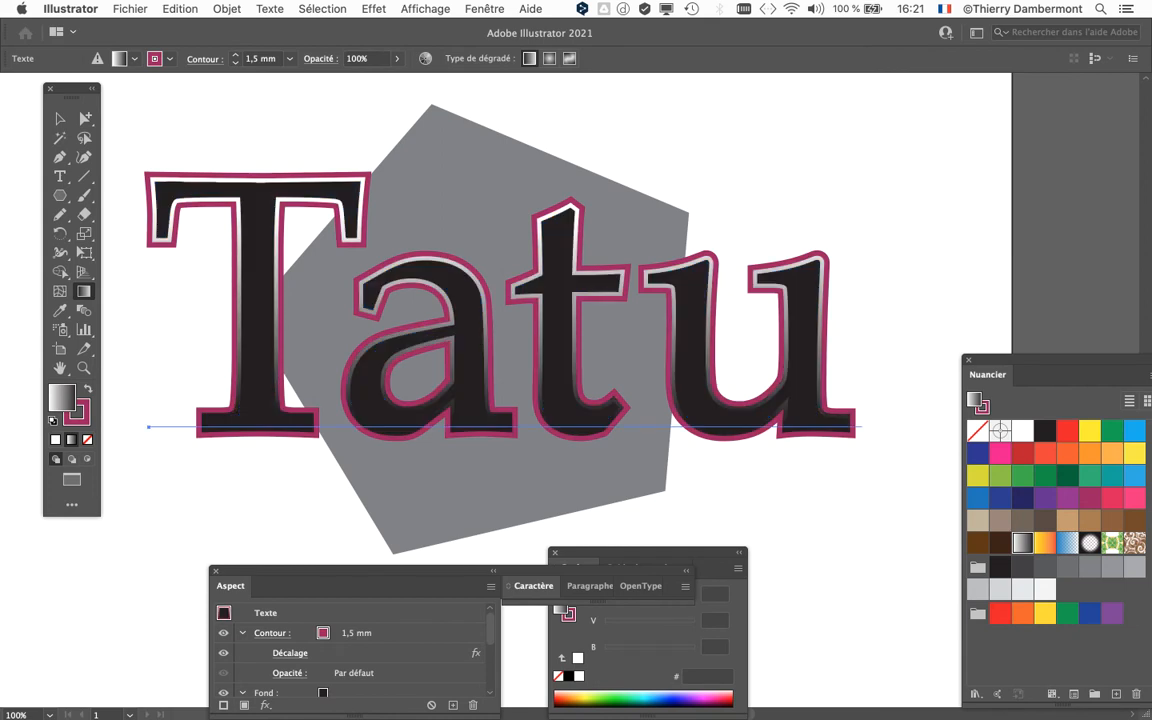
key(v)
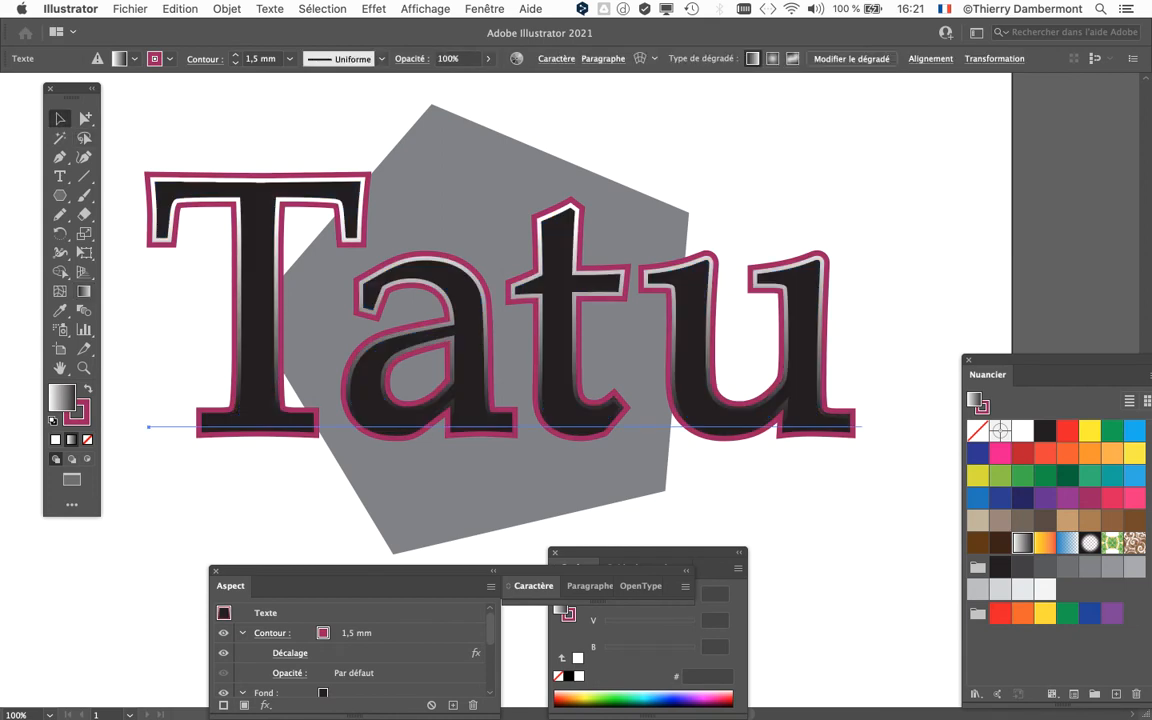
key(super+shift+a)
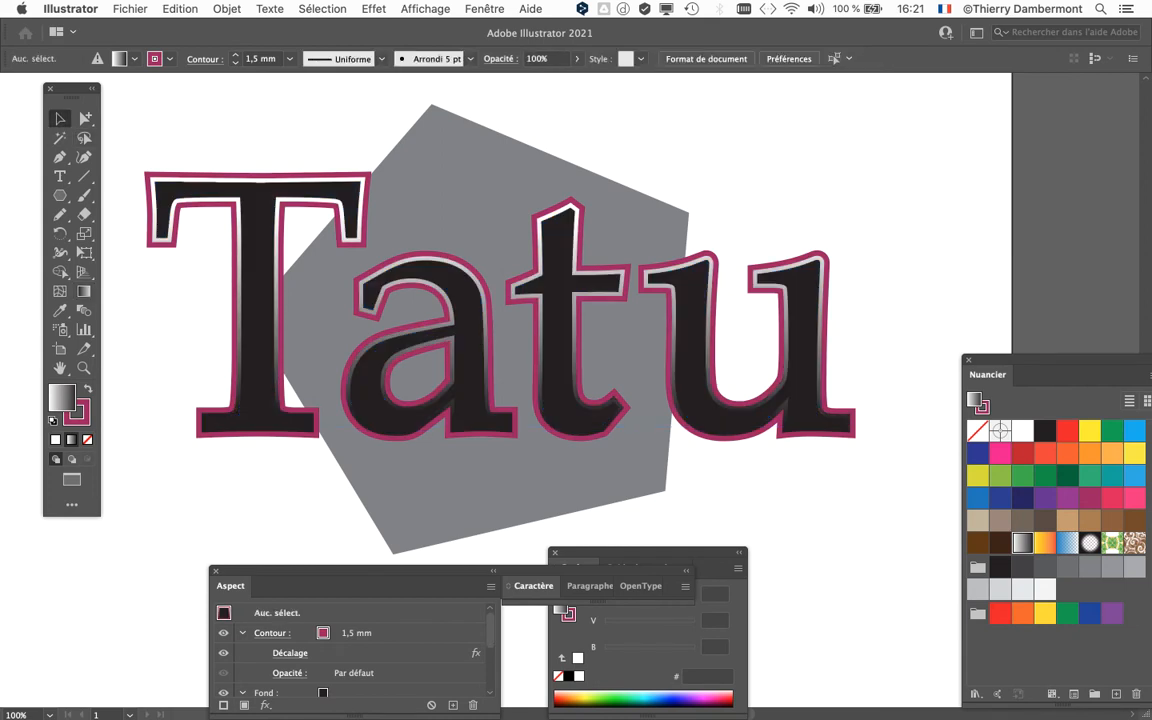
Close the Caractère, Paragraphe and OpenType panels and move the Aspect panel clear of most of the lettering.
drag(350, 571, 720, 288)
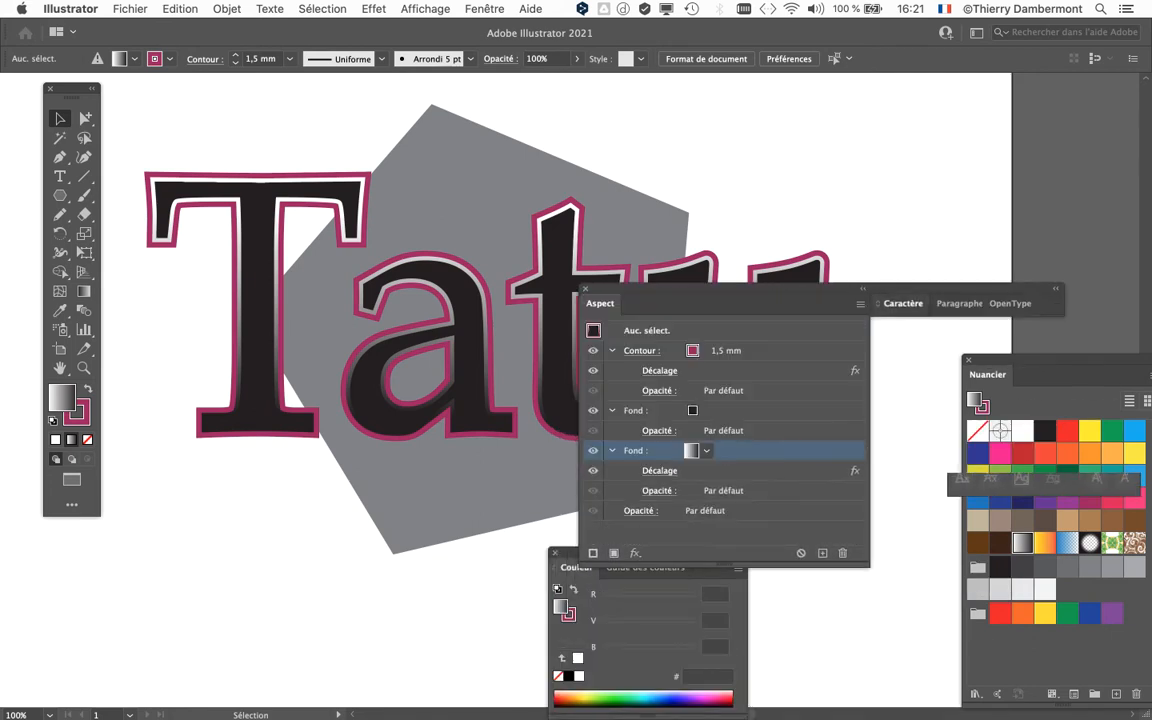
drag(980, 483, 981, 483)
click(1075, 289)
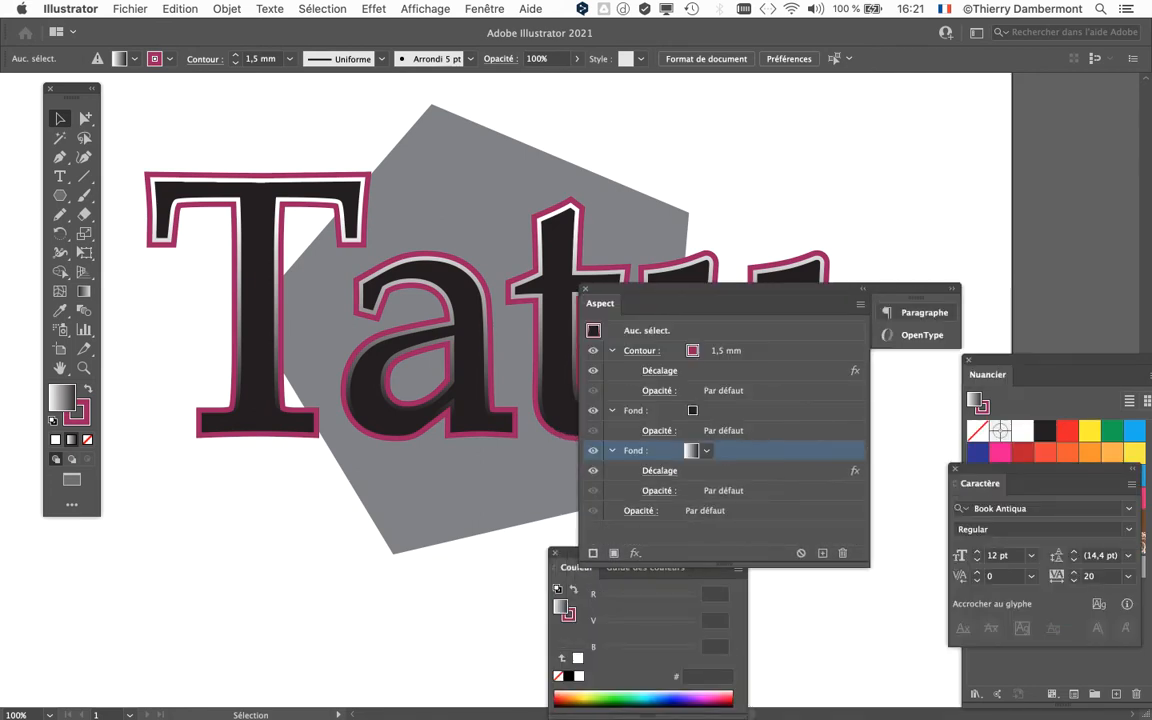
drag(922, 313, 1112, 239)
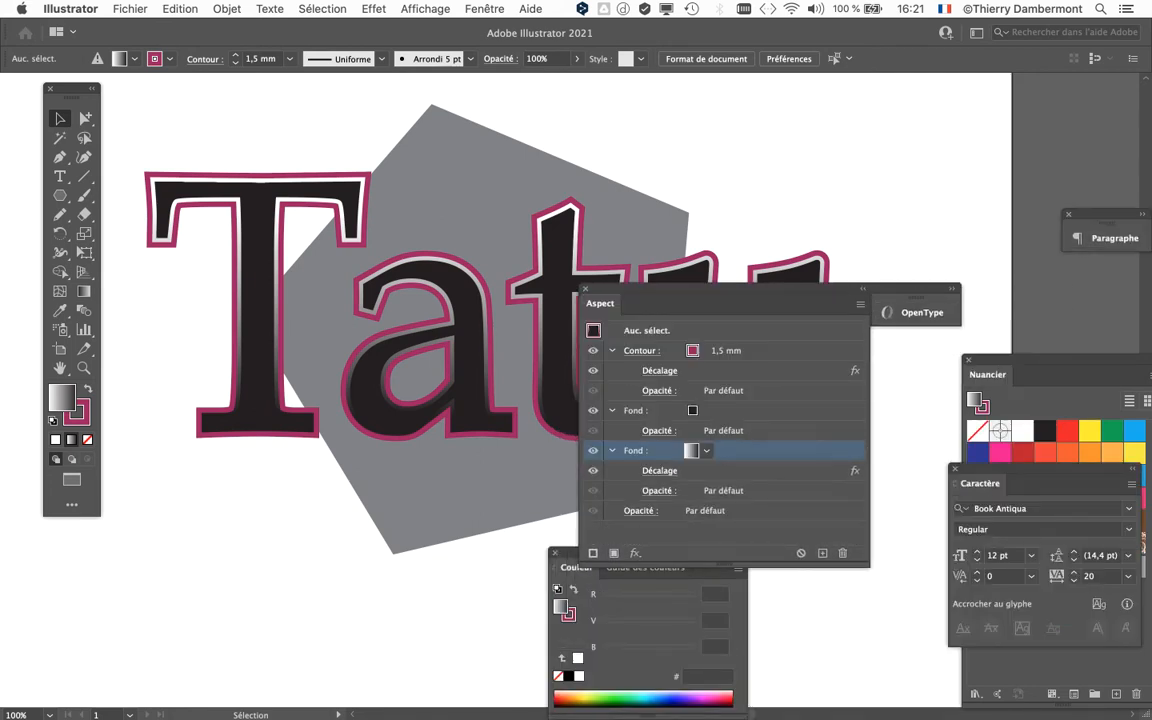
drag(922, 313, 1112, 298)
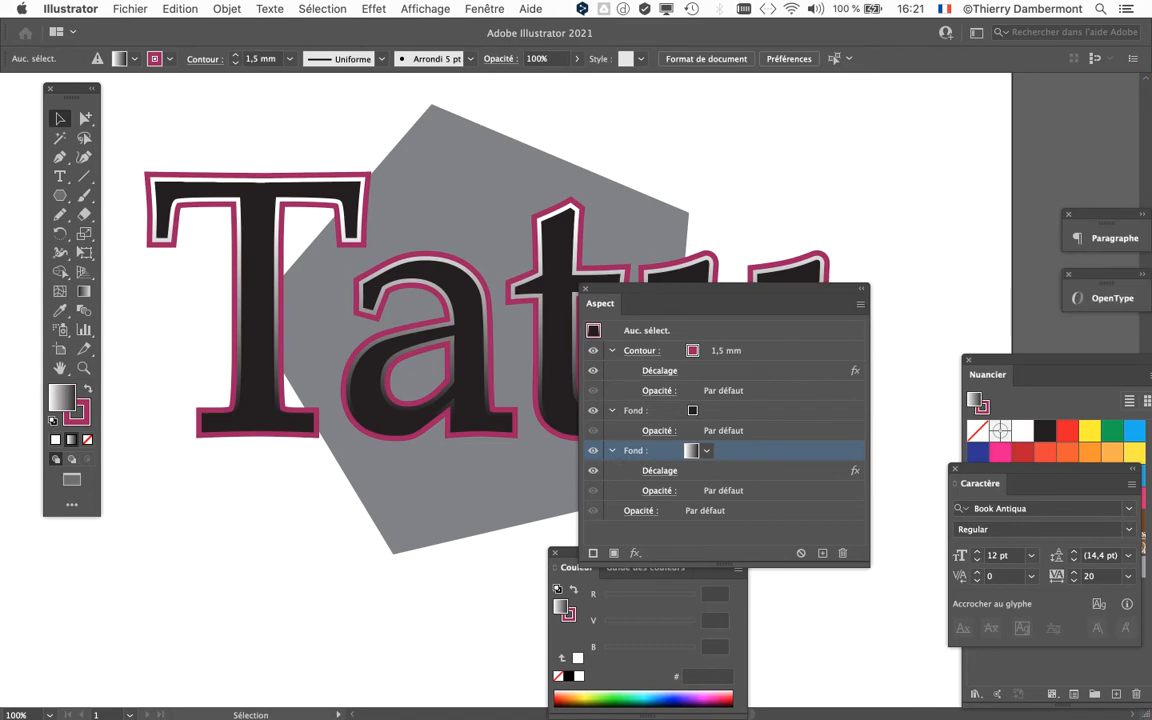
click(1069, 214)
click(1069, 274)
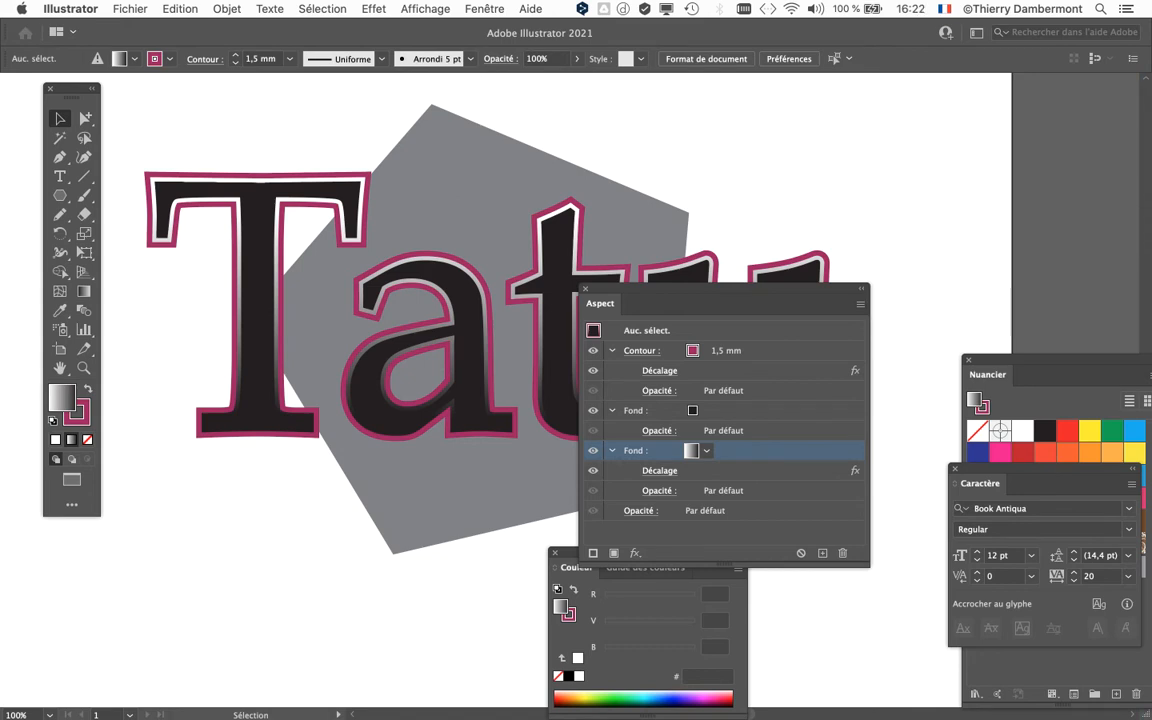
click(955, 469)
drag(700, 290, 952, 99)
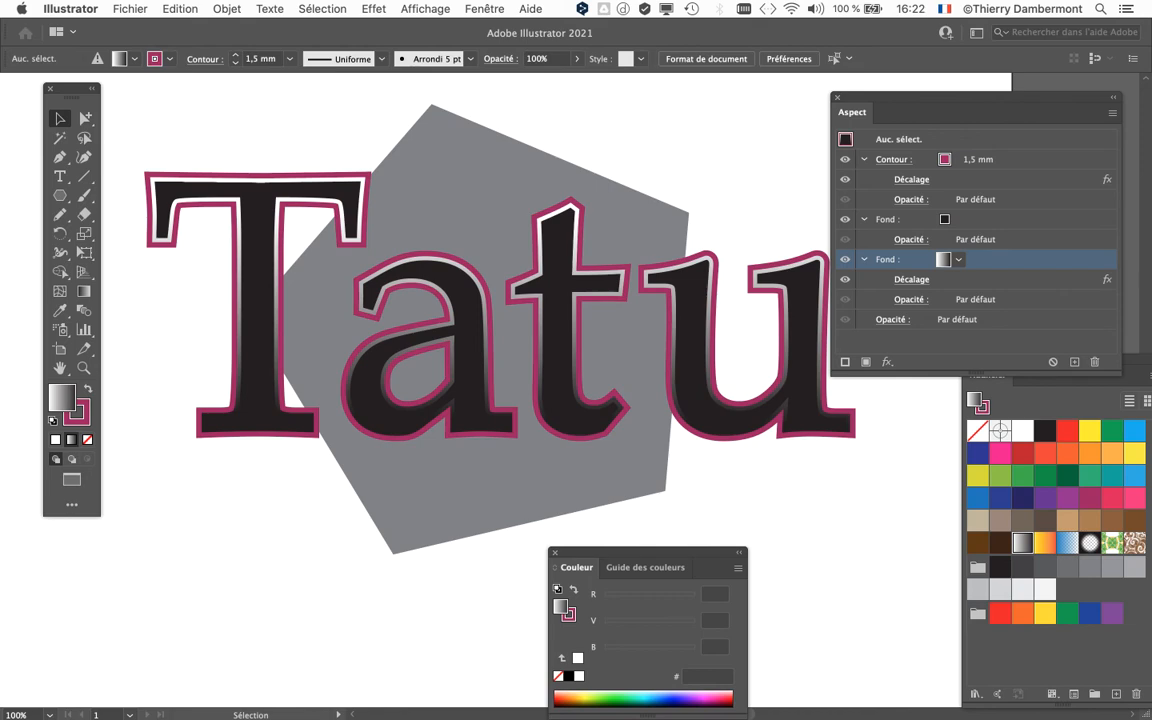
Display the Dégradé panel and move it away from the Aspect panel, over the first letters of the text.
click(484, 8)
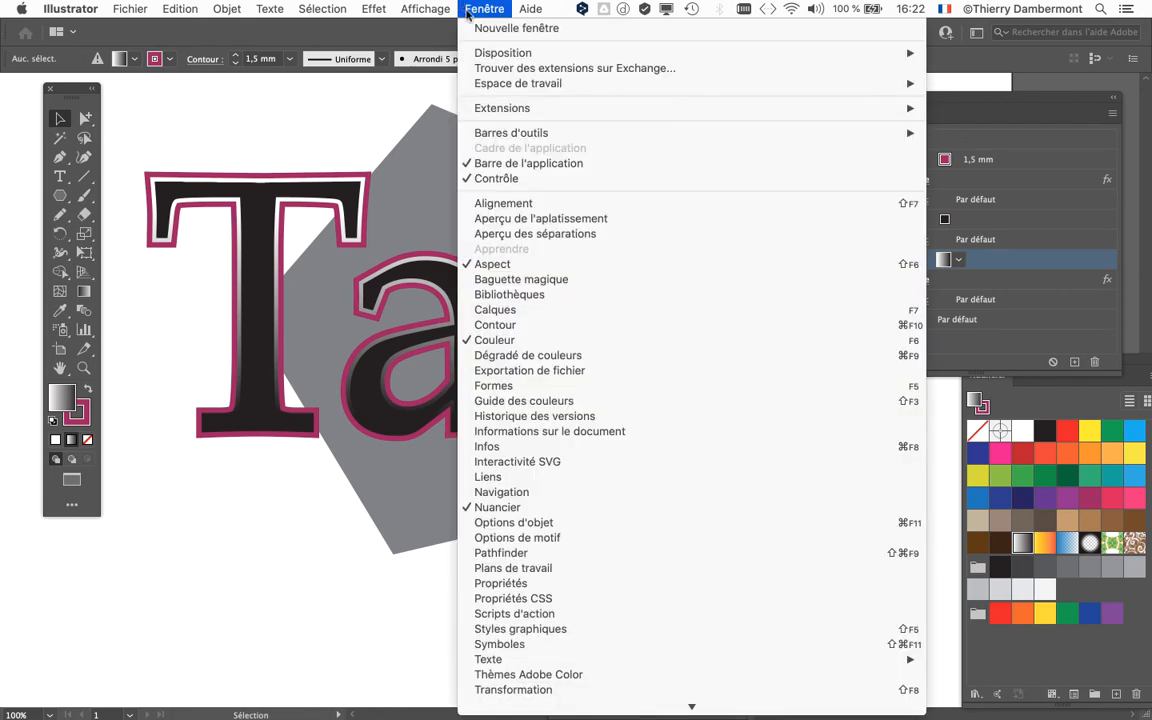
click(544, 360)
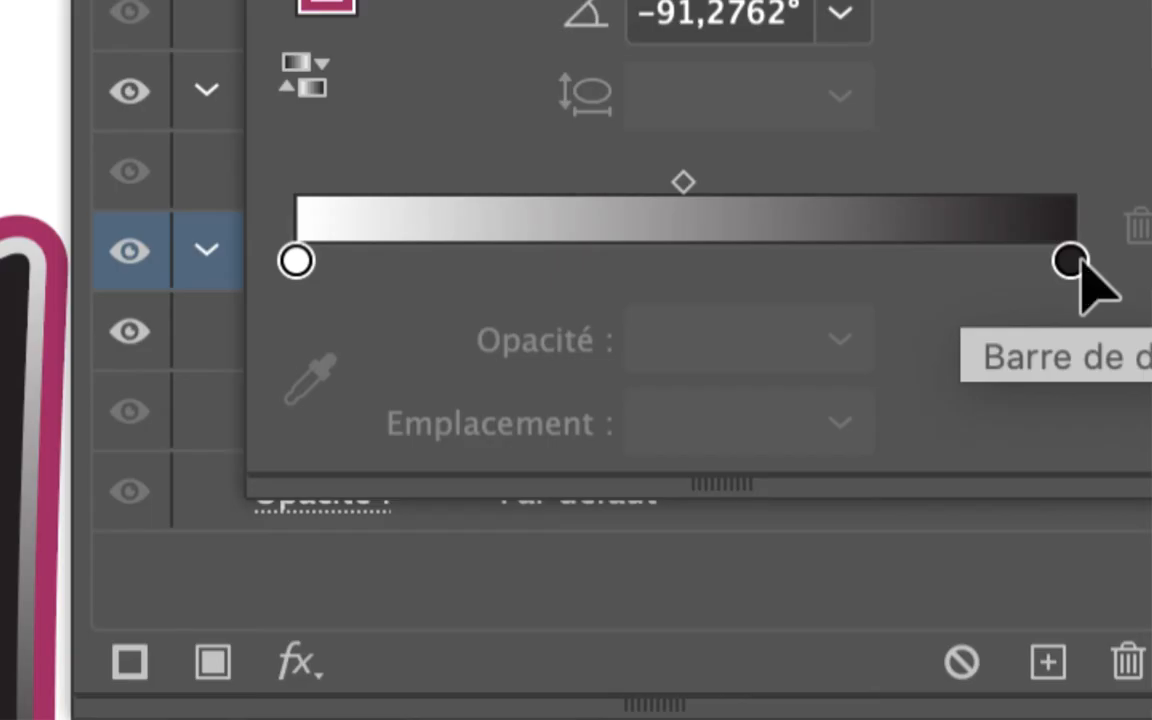
double_click(1070, 262)
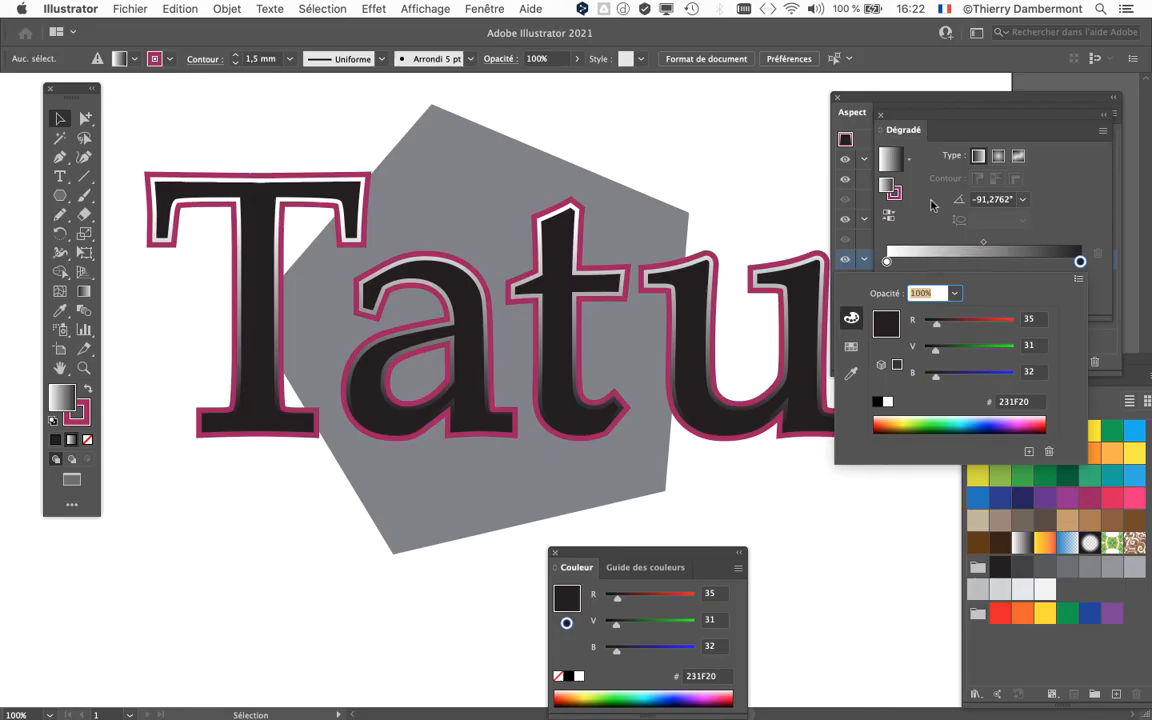
click(916, 117)
drag(934, 110, 270, 177)
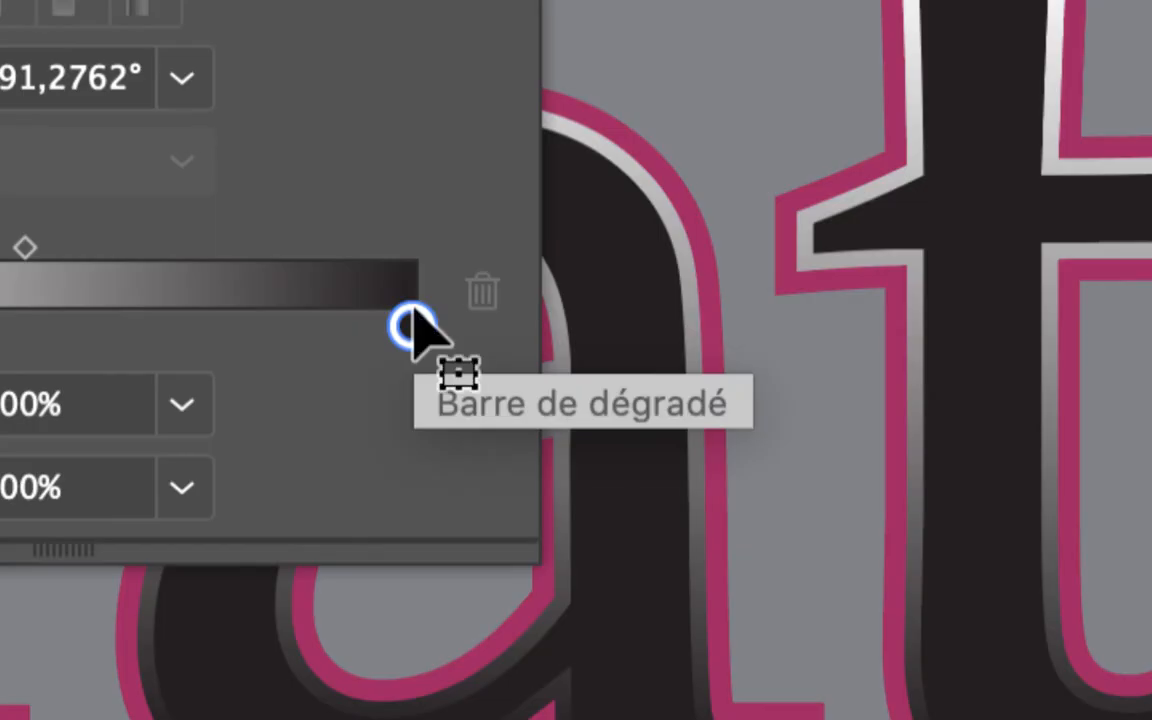
Lighten the dark end stop of the text's gradient fill to dark grey 373434.
double_click(410, 320)
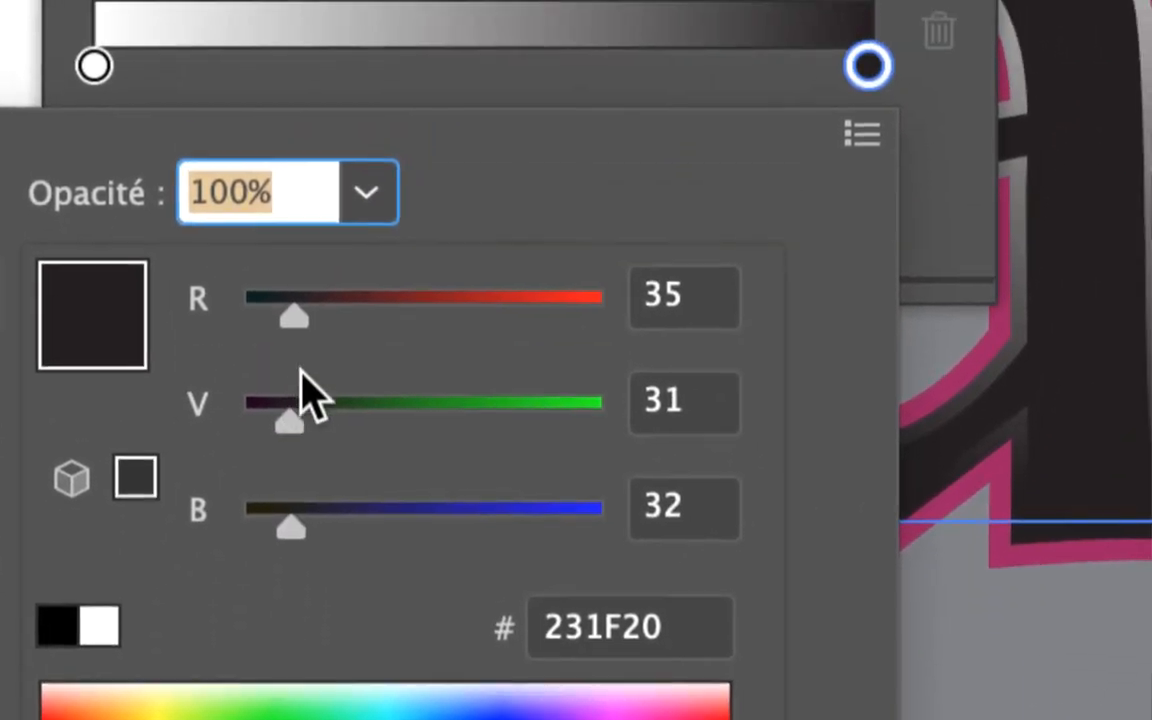
mouse_move(298, 360)
mouse_down()
mouse_move(335, 362)
mouse_move(308, 362)
mouse_up()
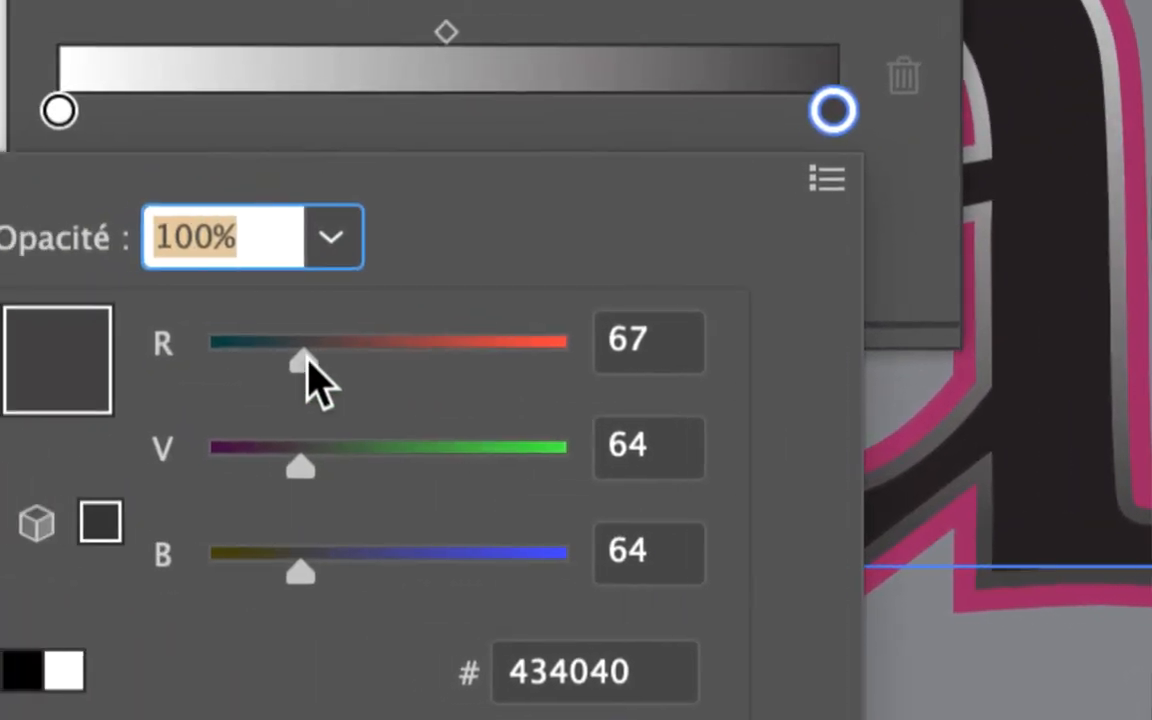
drag(310, 375, 314, 378)
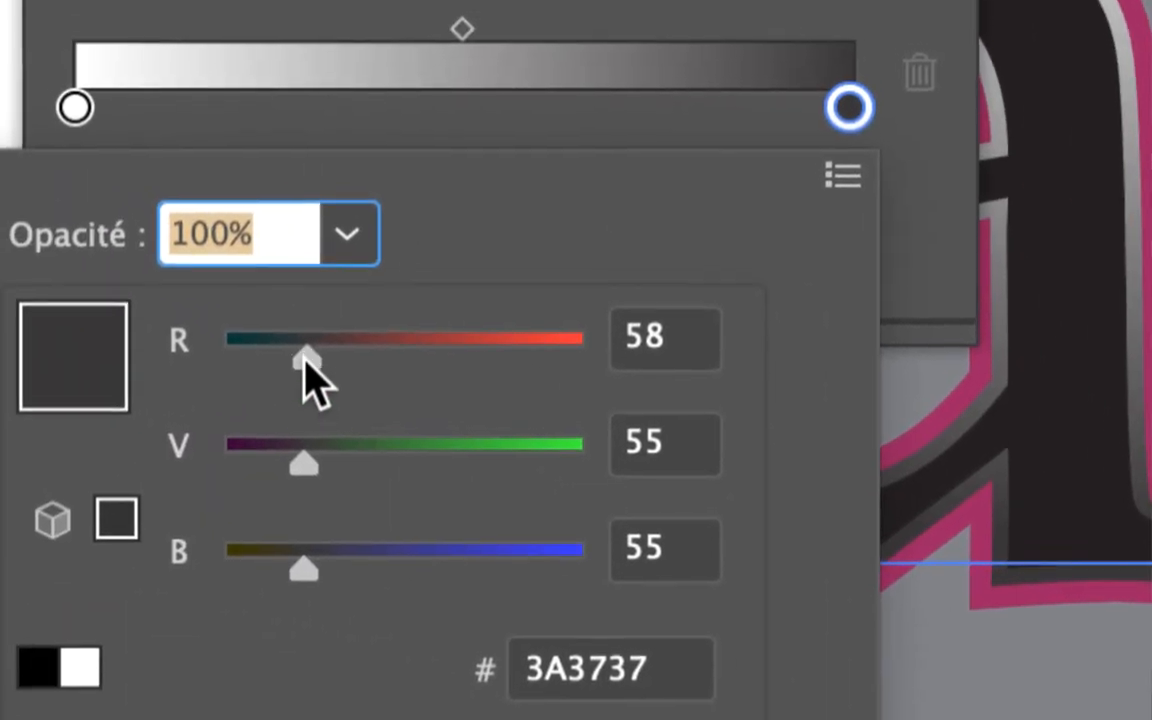
drag(302, 361, 303, 363)
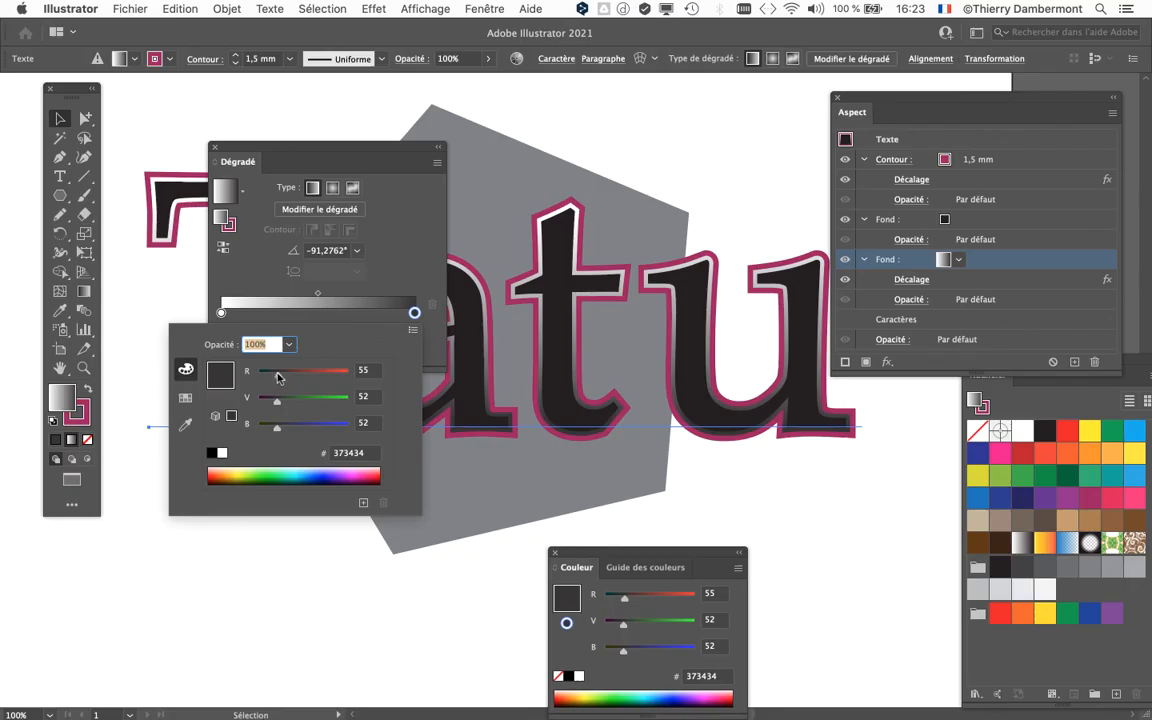
Close the Dégradé panel and move the Aspect panel completely off the lettering.
click(227, 150)
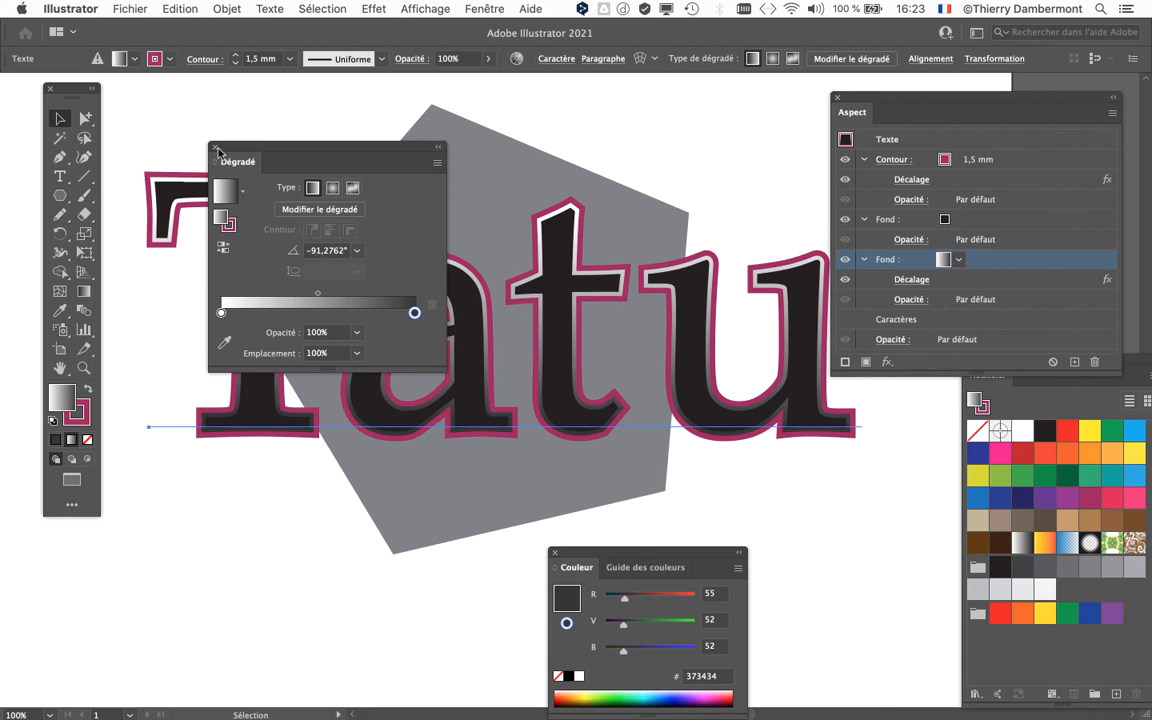
click(215, 149)
drag(866, 113, 946, 110)
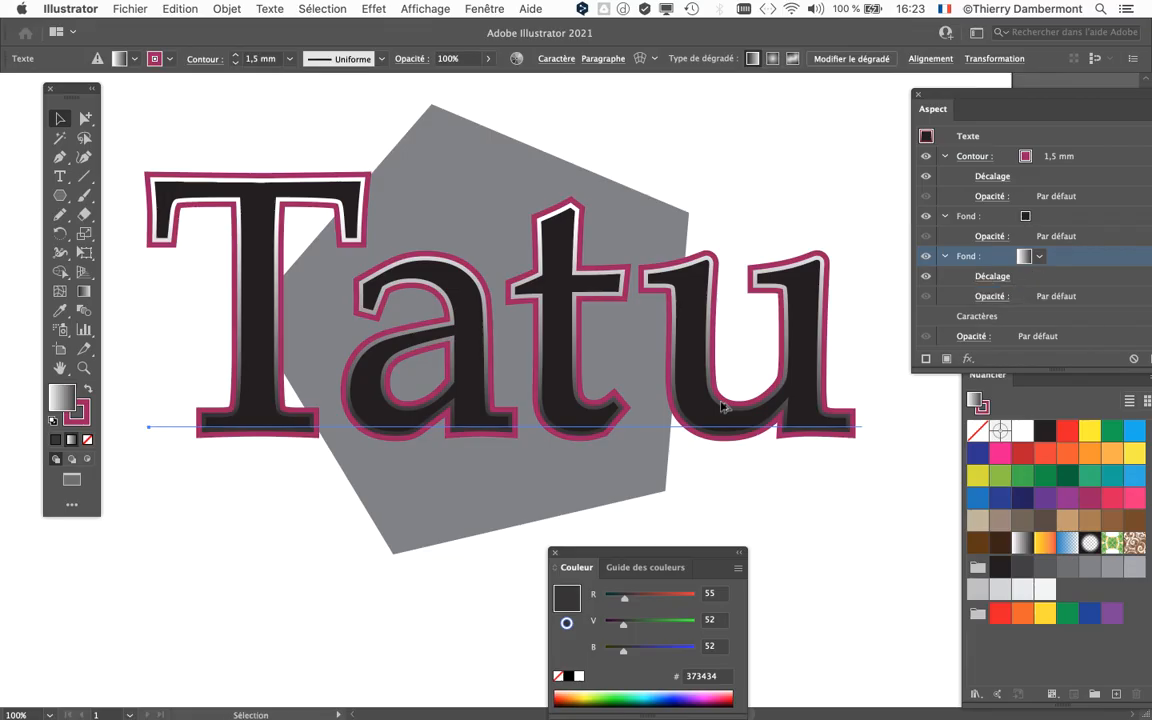
Start saving the gradient version as a separate file named "texte - décalage sur fond pour remplir espace vide - 02.ai".
scroll(806, 497, down, 1)
click(125, 8)
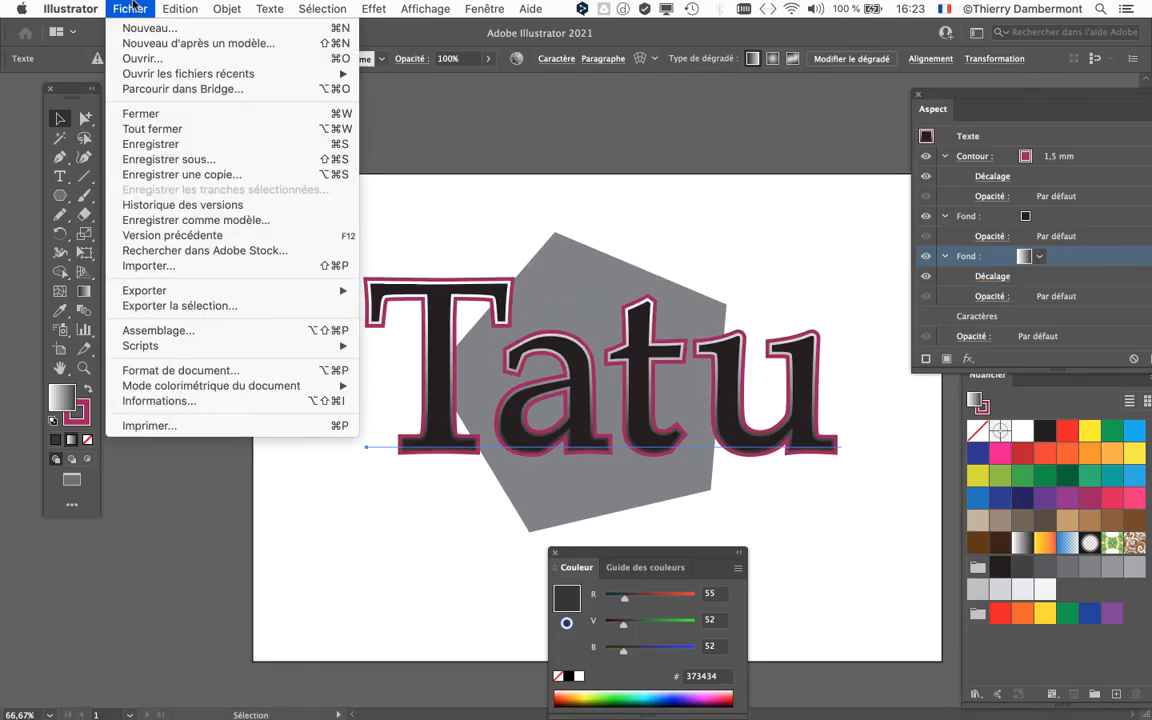
click(200, 159)
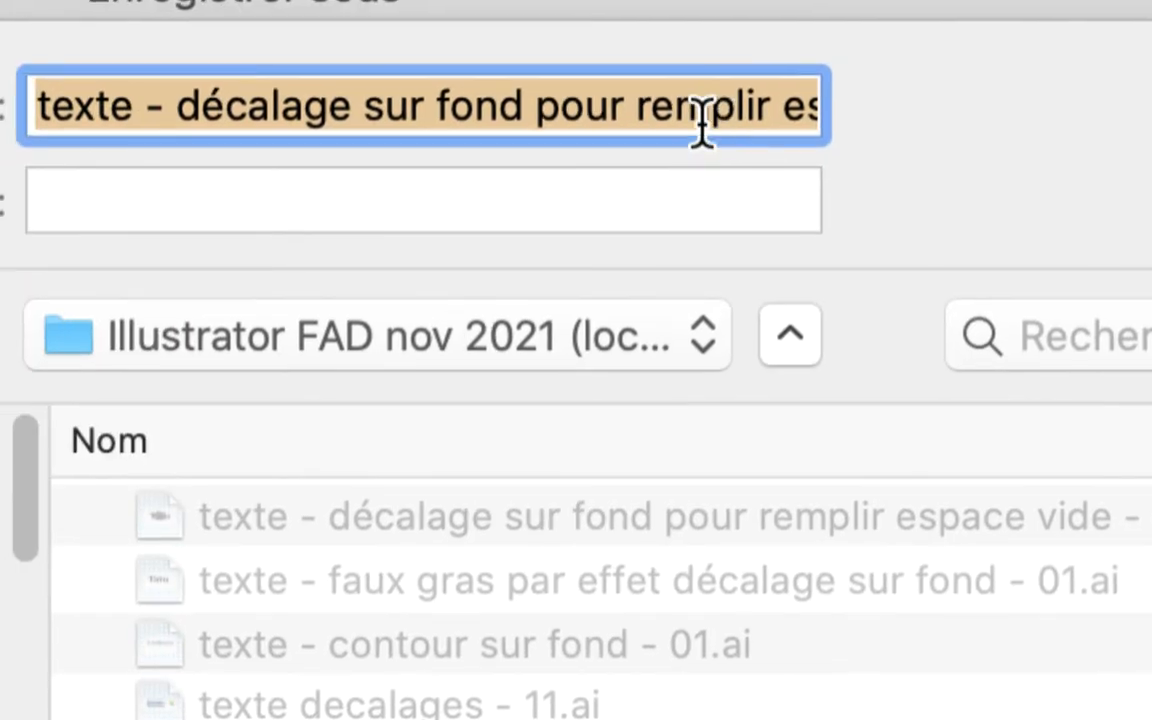
click(525, 95)
key(Down)
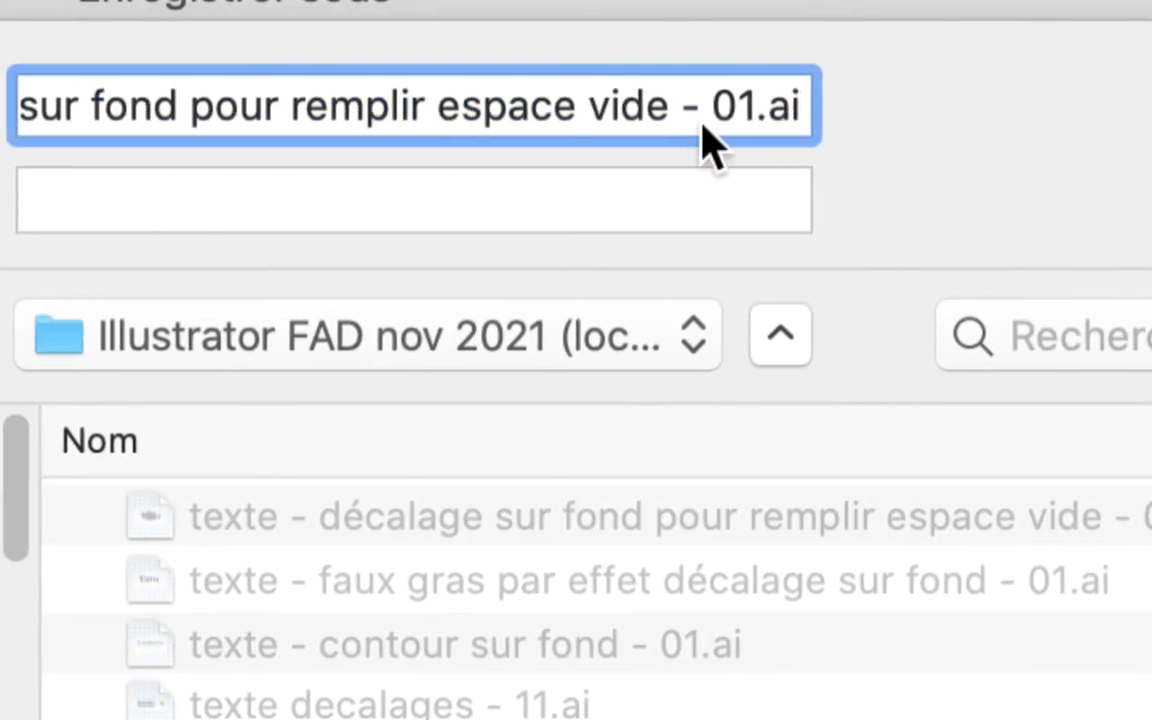
drag(713, 120, 702, 120)
text(2)
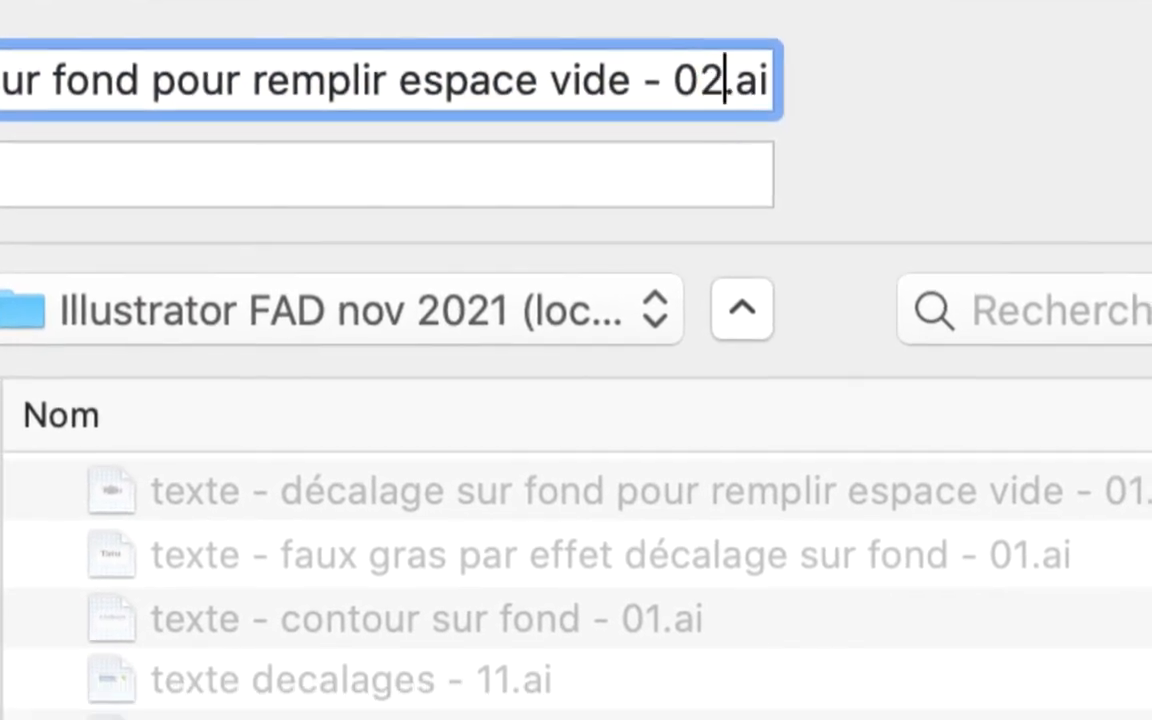